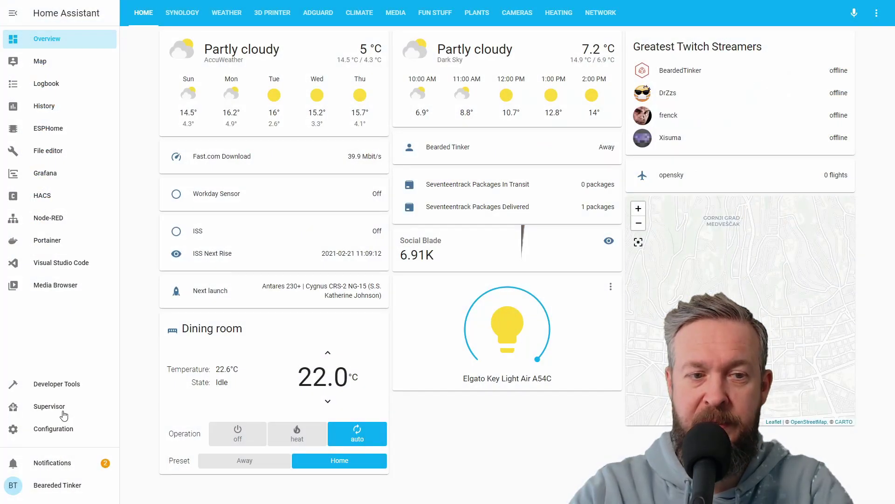
View the contents and options of the full snapshot from Sunday, 21 Feb 2021 in the Supervisor, then close it
left_click(63, 414)
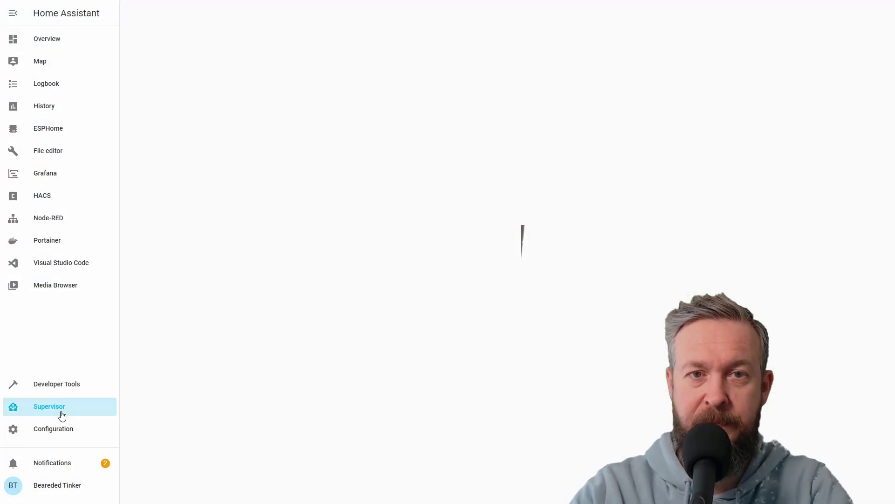
left_click(531, 18)
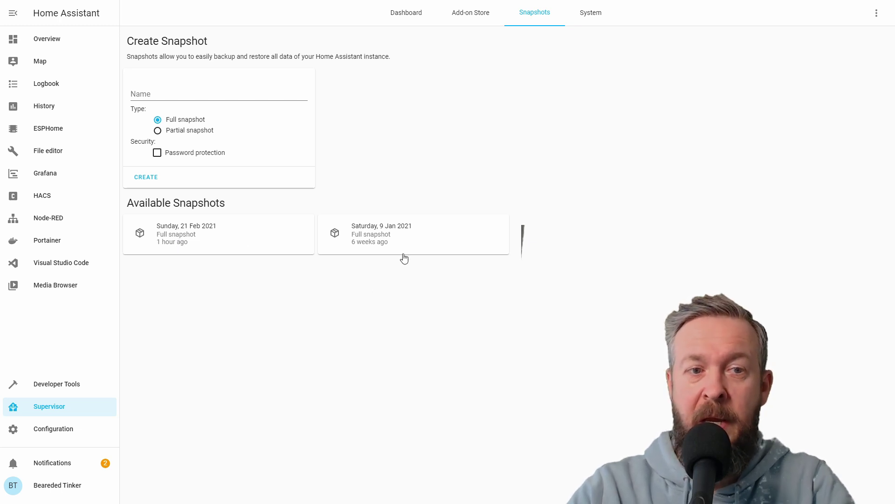
left_click(219, 234)
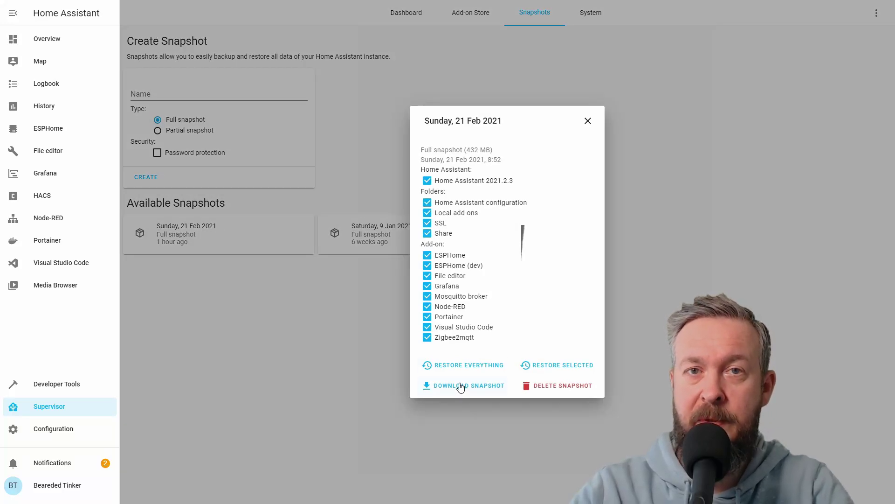
left_click(357, 377)
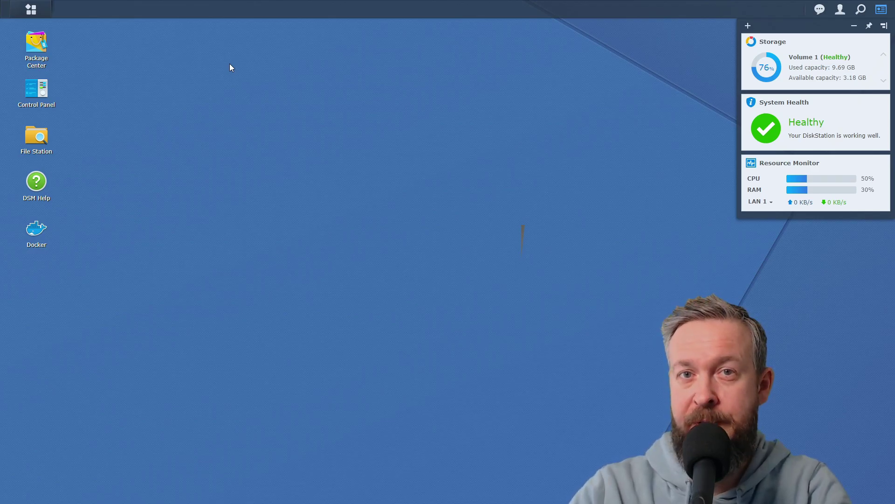
Switch to Synology DSM, display Docker's container list full-size and select the addon_core_mosquitto container
left_click(33, 223)
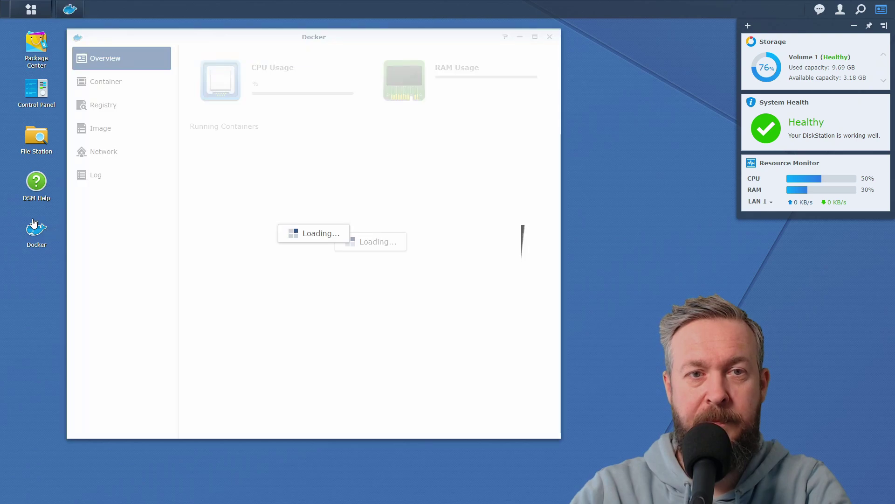
left_click(118, 86)
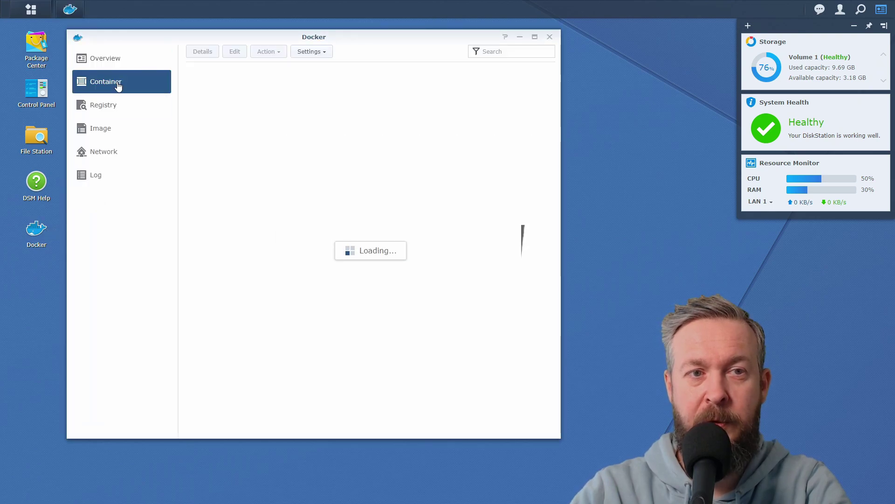
left_click(535, 37)
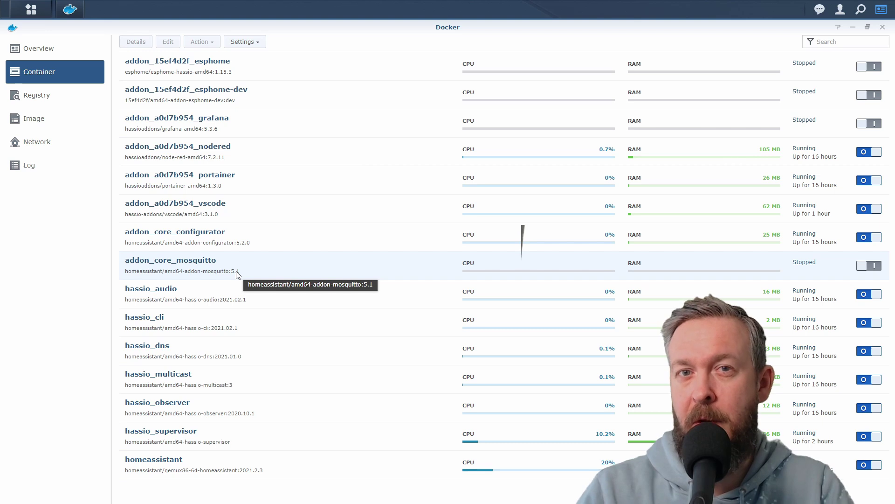
left_click(238, 258)
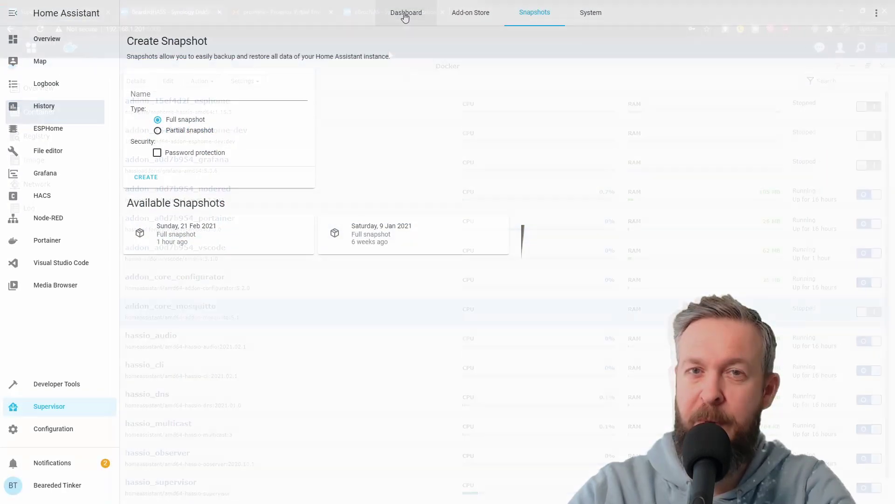
Switch back to Home Assistant and open the Mosquitto broker add-on's info page from the Supervisor dashboard
left_click(405, 17)
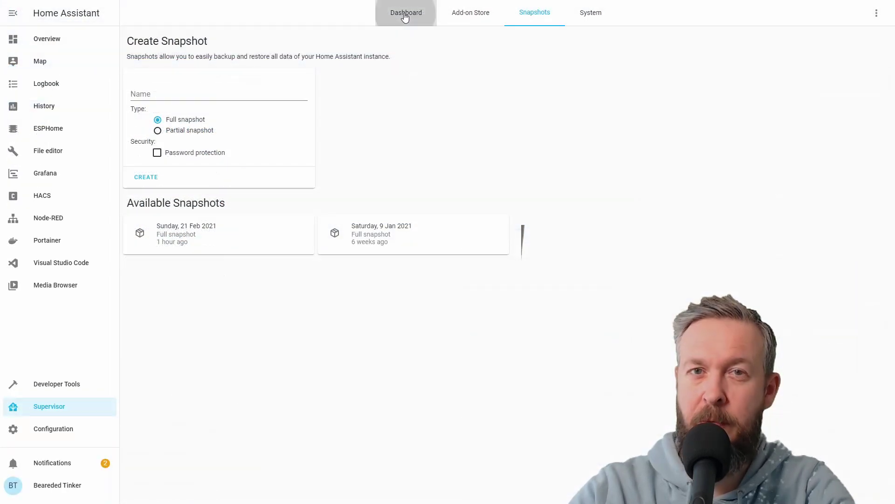
left_click(780, 161)
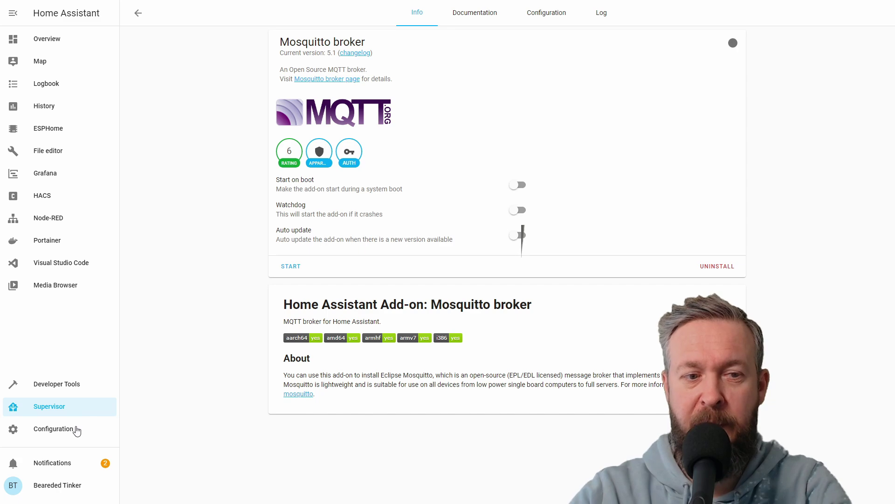
Look at the MQTT integration's broker connection settings and close them without submitting
left_click(77, 429)
left_click(537, 114)
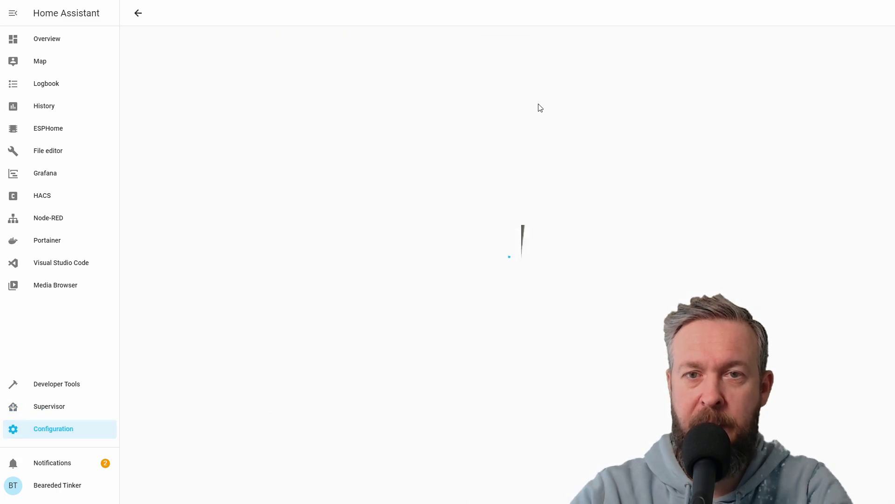
scroll(539, 192, "down", 3)
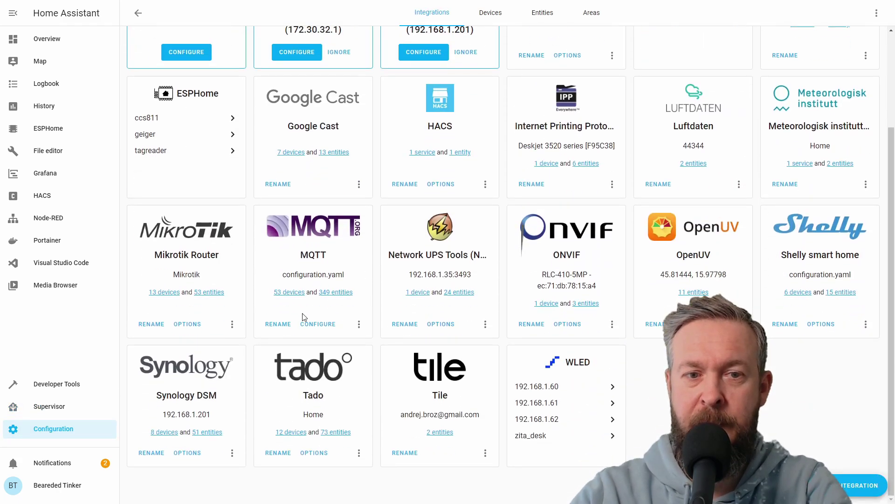
left_click(312, 326)
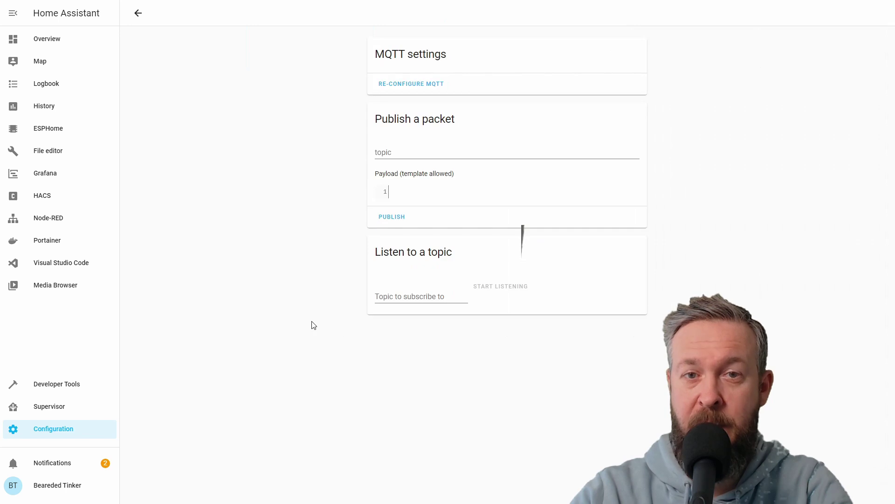
left_click(408, 84)
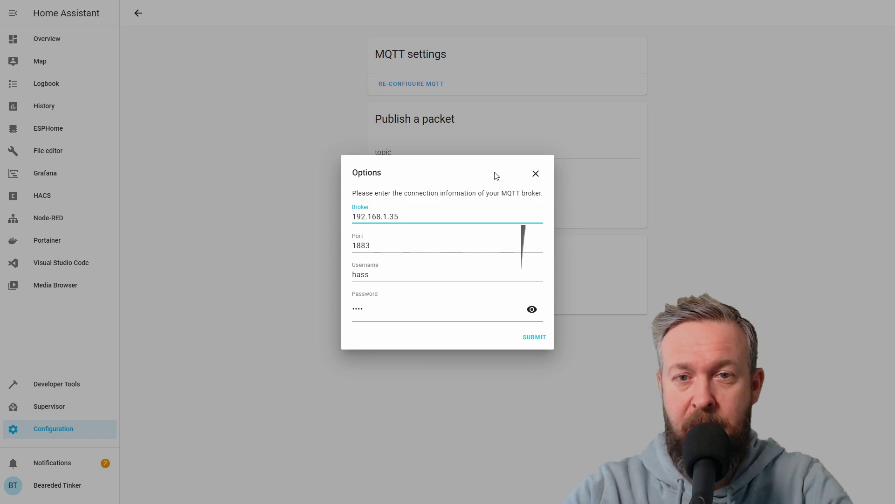
left_click(536, 173)
Reconfigure the MQTT integration with broker 192.168.1.35, port 1883 and discovery enabled, and save the options
left_click(95, 427)
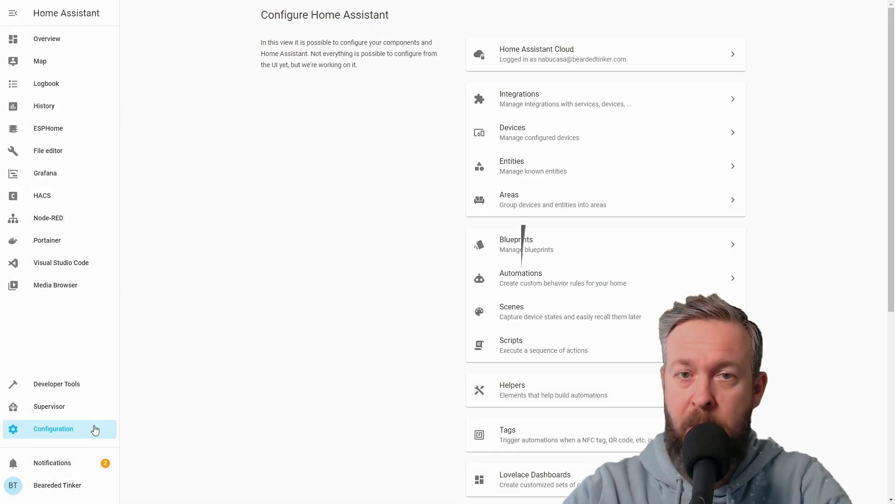
left_click(544, 94)
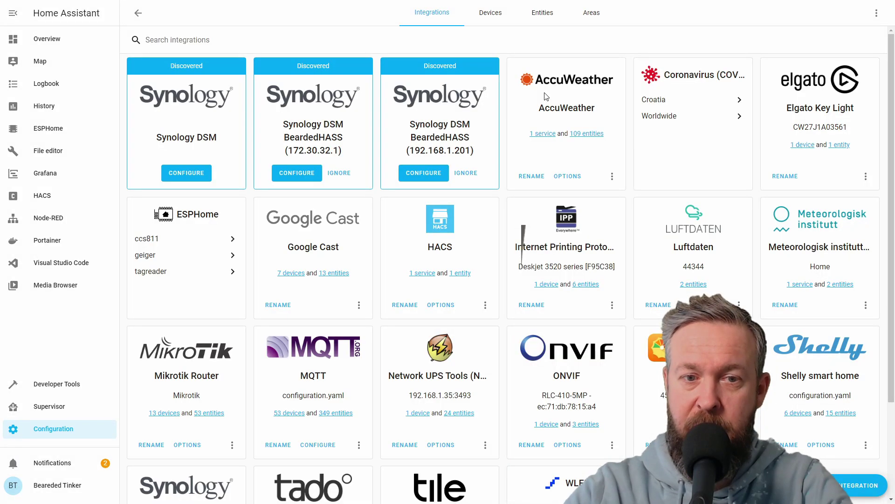
scroll(332, 301, "down", 2)
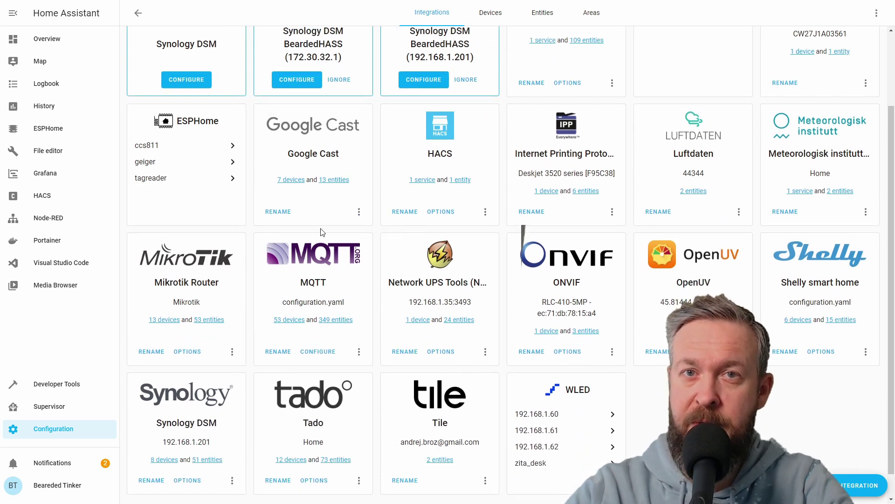
left_click(317, 352)
left_click(419, 82)
left_click_drag(438, 216, 309, 219)
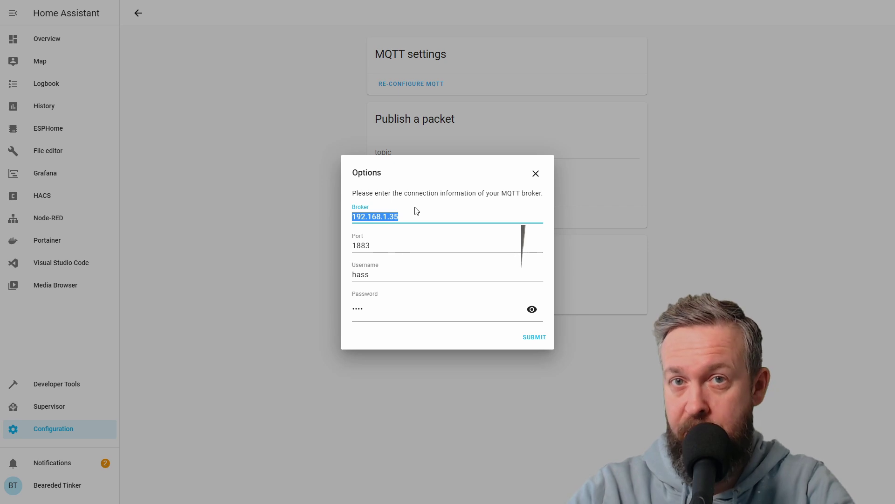
left_click(400, 250)
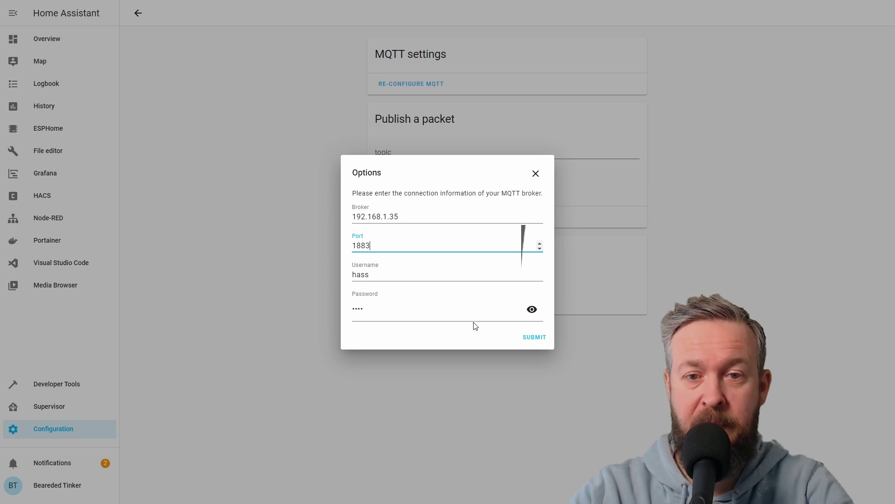
left_click(531, 339)
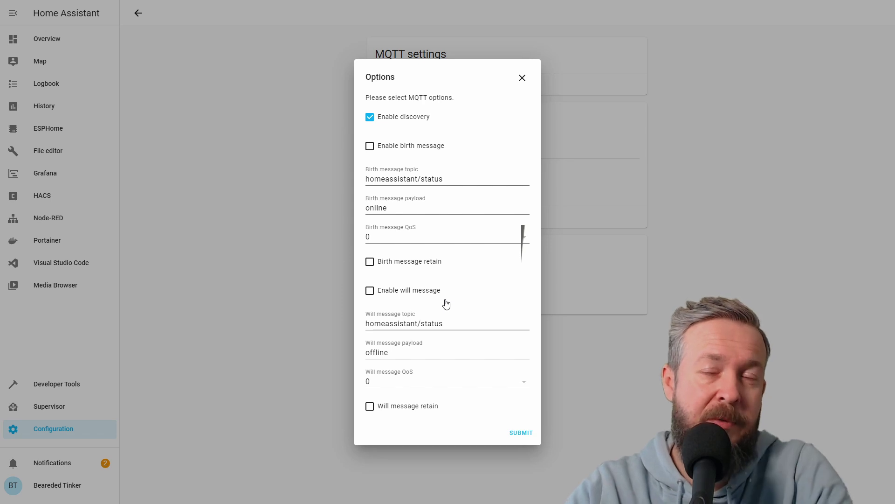
left_click(526, 433)
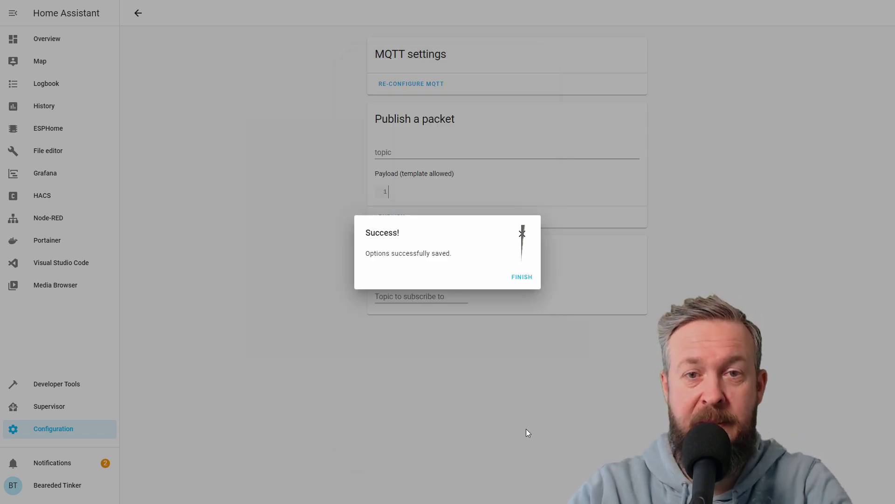
left_click(524, 277)
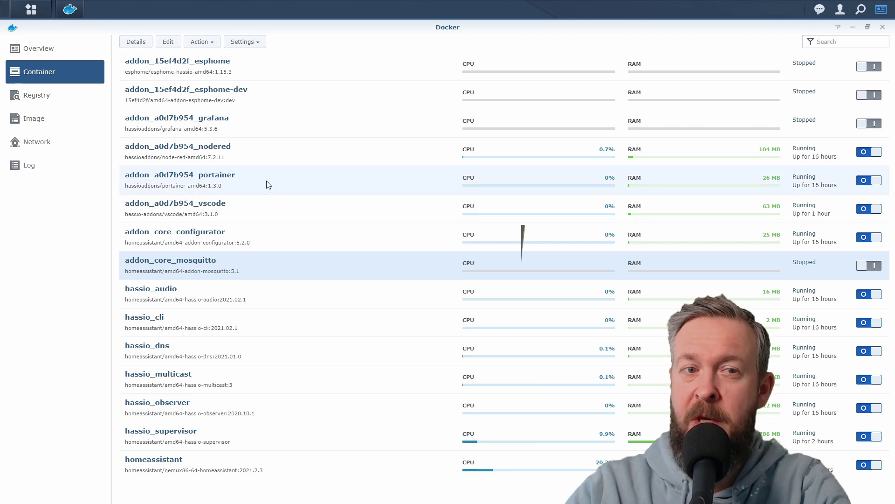
Switch to Synology DSM and inspect the mqtt and portainer folders inside the docker share in File Station
left_click(268, 185)
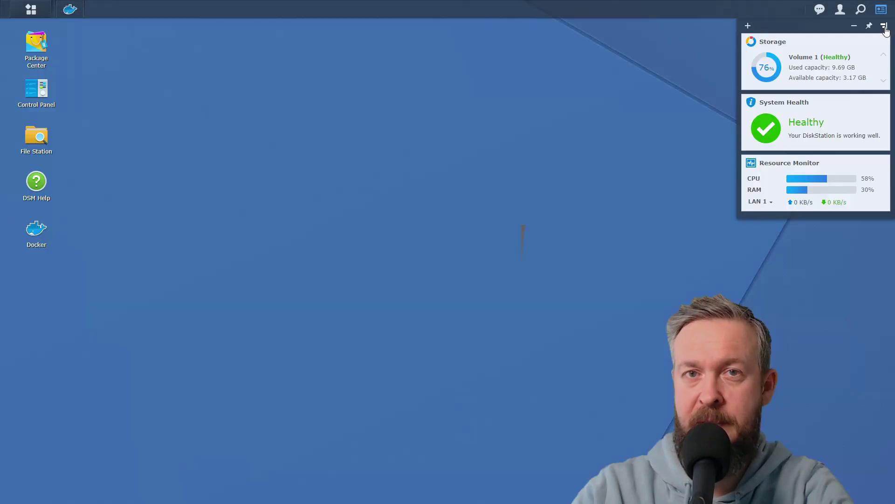
left_click(27, 149)
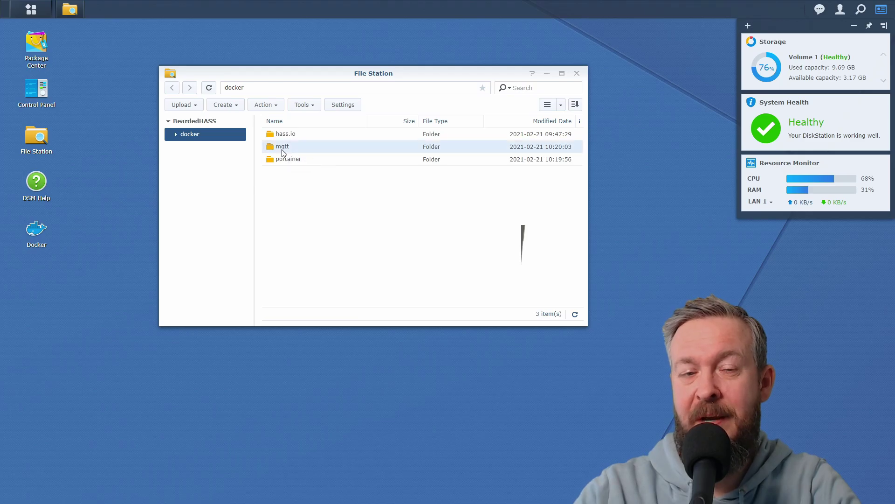
double_click(282, 148)
left_click(214, 175)
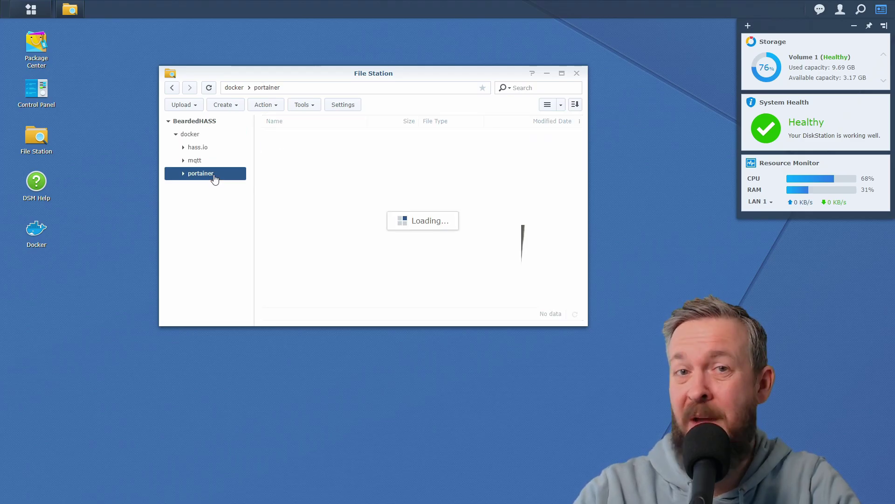
left_click(194, 162)
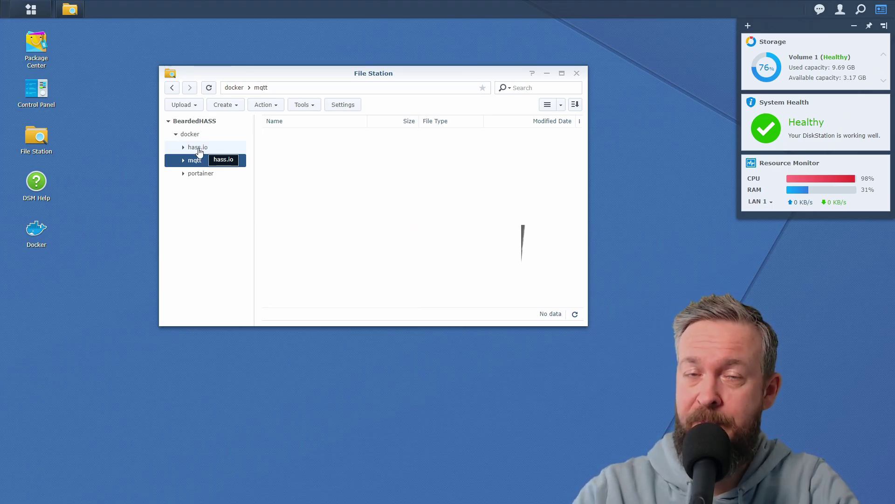
Create a folder named zigbee2mqtt in the docker shared folder
key("BackSpace")
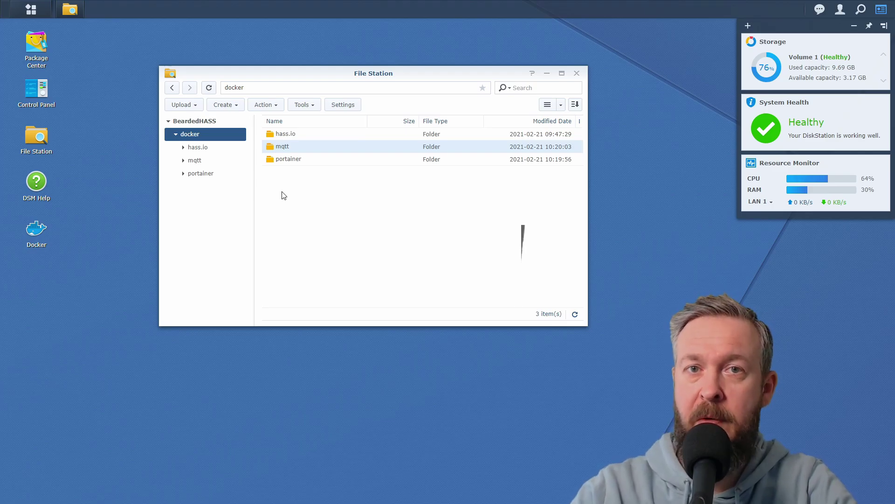
right_click(284, 195)
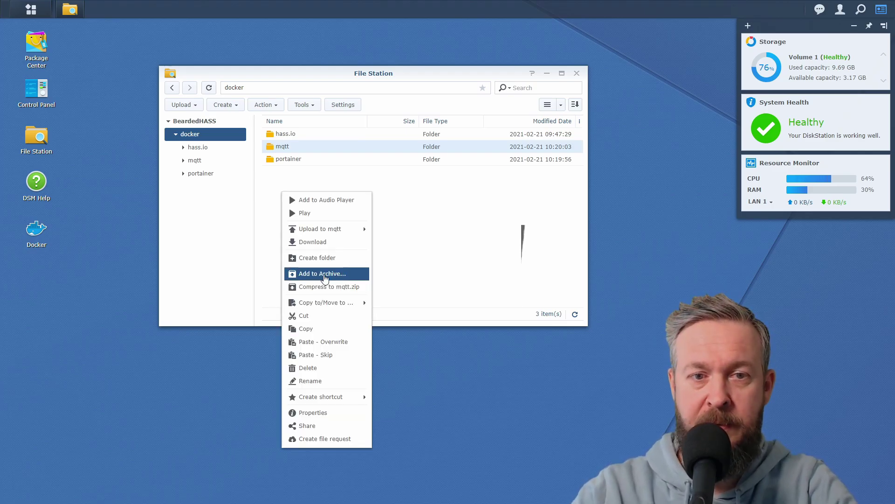
left_click(321, 255)
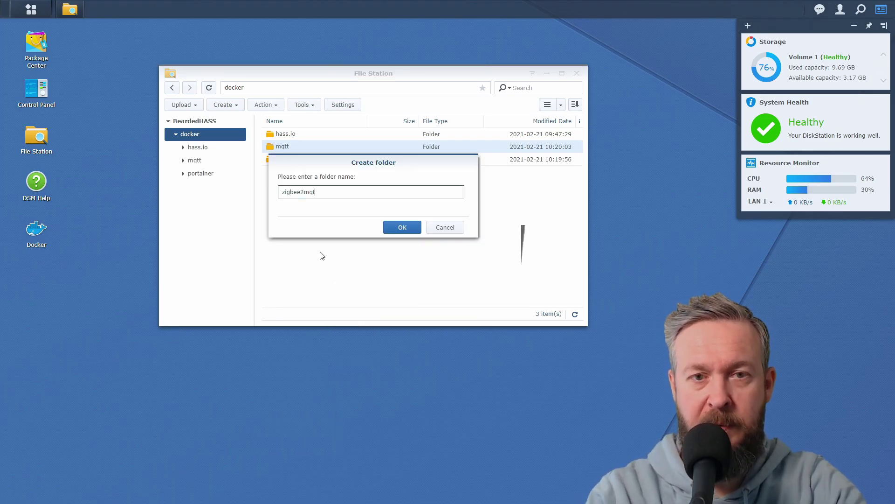
key("Return")
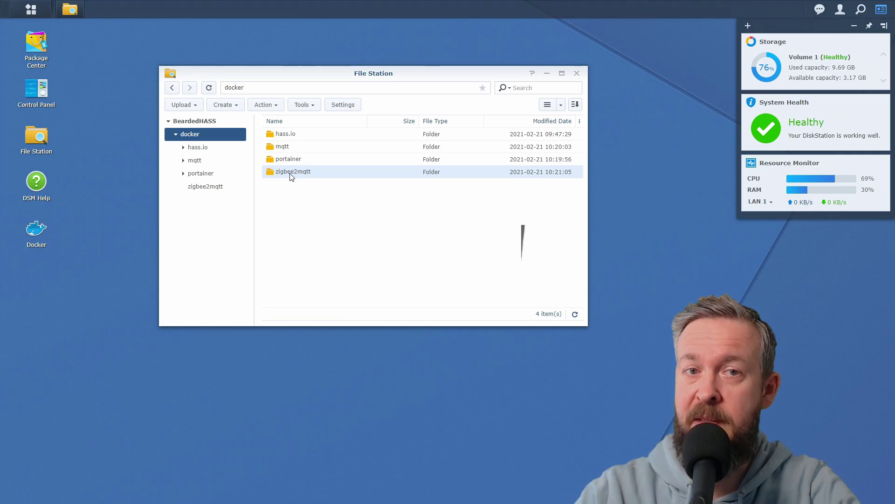
Create a subfolder named data inside the zigbee2mqtt folder
double_click(291, 172)
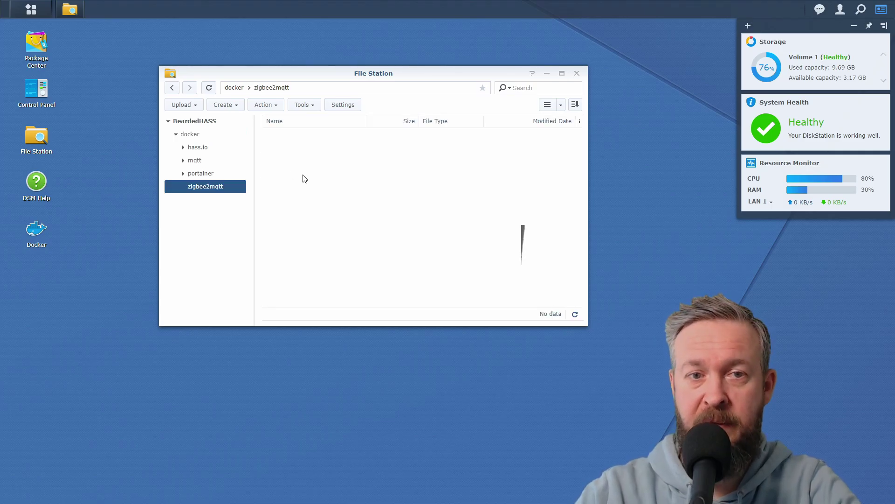
right_click(320, 191)
left_click(353, 236)
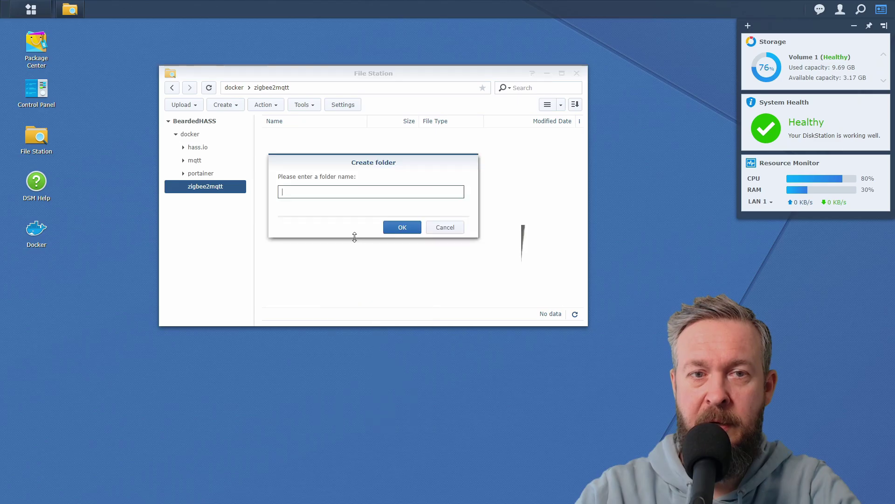
type("data")
key("Return")
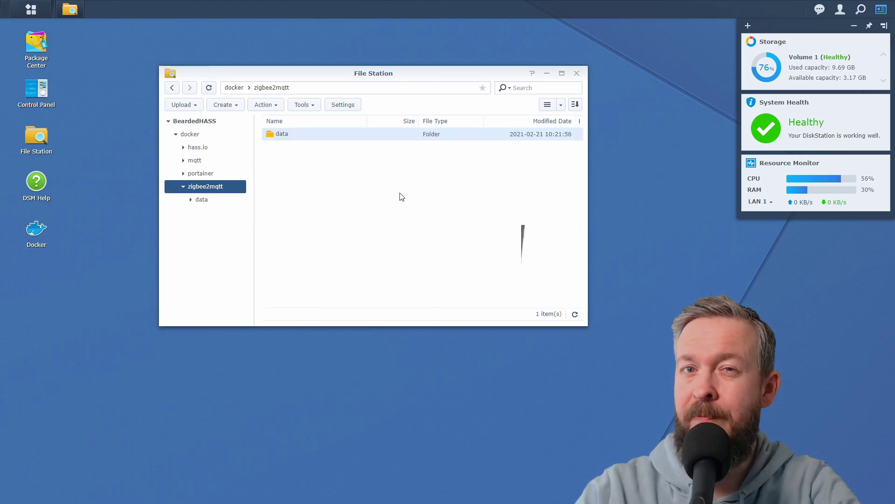
Create a subfolder named log inside the zigbee2mqtt data folder
double_click(367, 135)
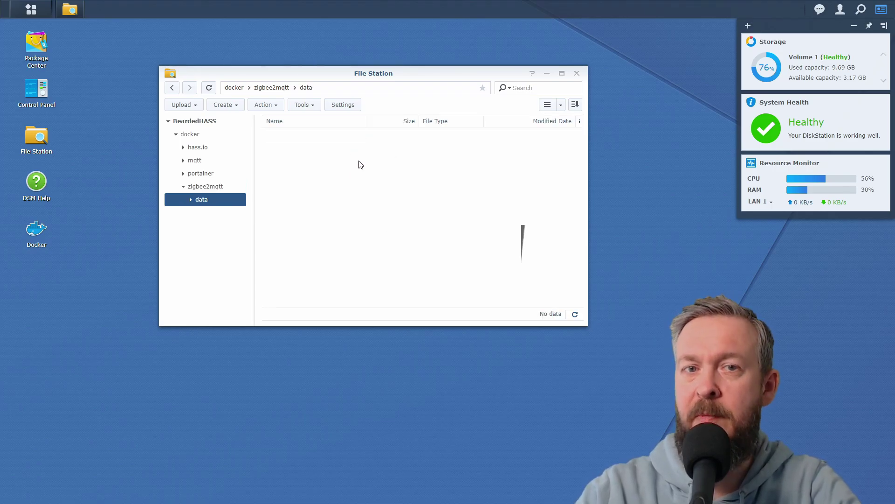
right_click(361, 163)
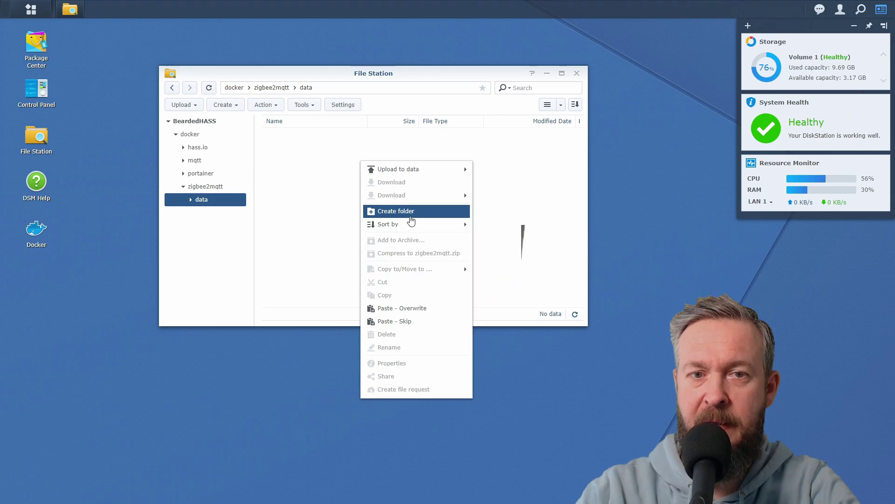
left_click(396, 208)
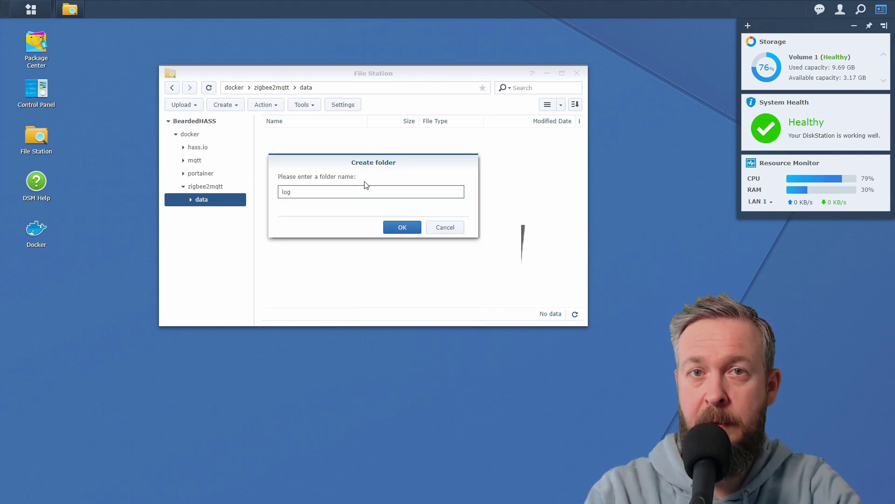
key("Return")
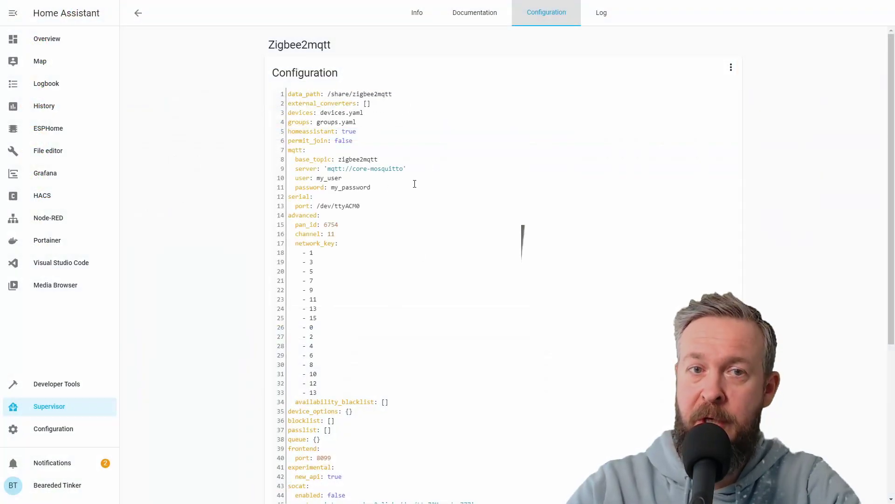
Switch to Home Assistant and copy the entire YAML configuration of the Zigbee2mqtt add-on
scroll(414, 184, "down", 3)
left_click_drag(401, 439, 290, 35)
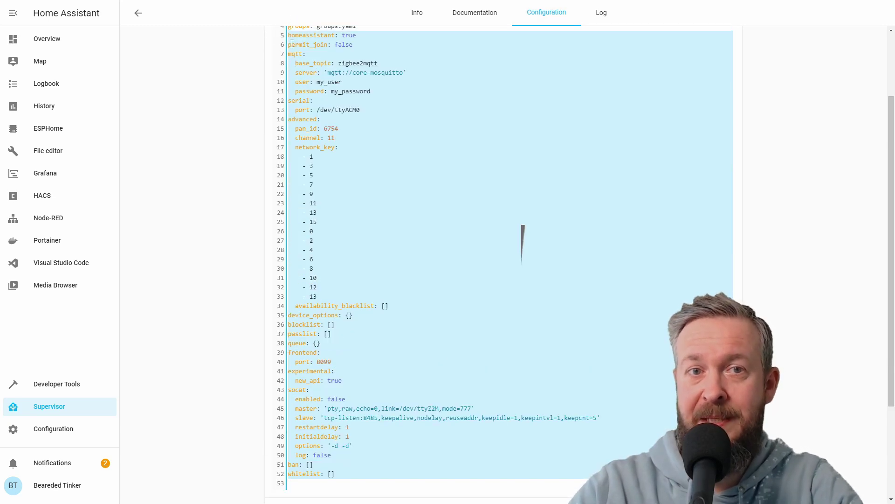
scroll(320, 90, "up", 2)
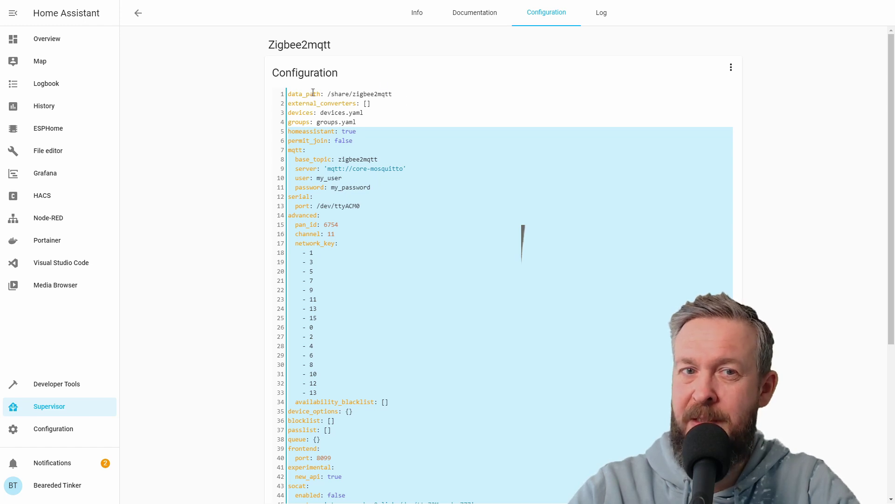
left_click(361, 101)
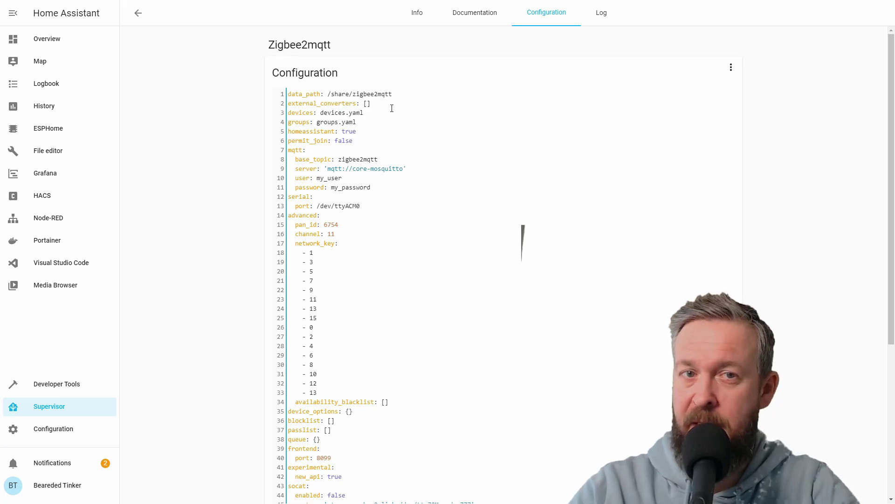
key("ctrl+a")
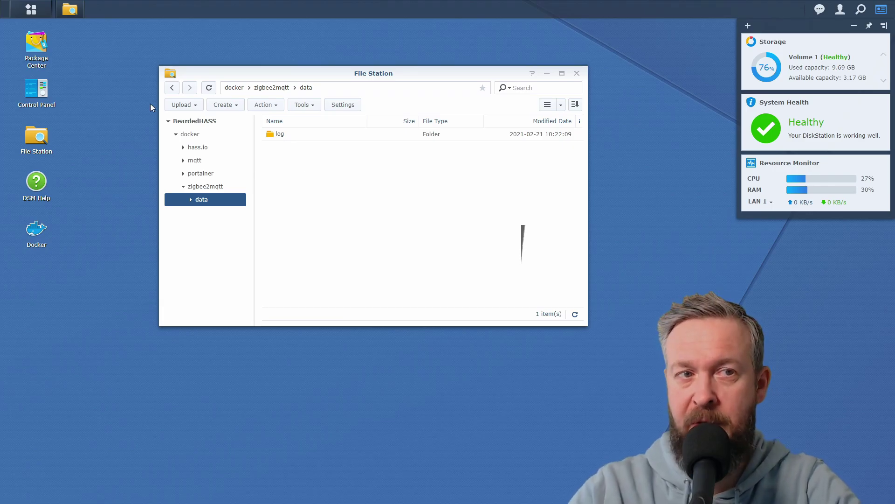
Switch to Synology DSM and paste the copied Zigbee2mqtt configuration into a new Text Editor document
left_click(30, 10)
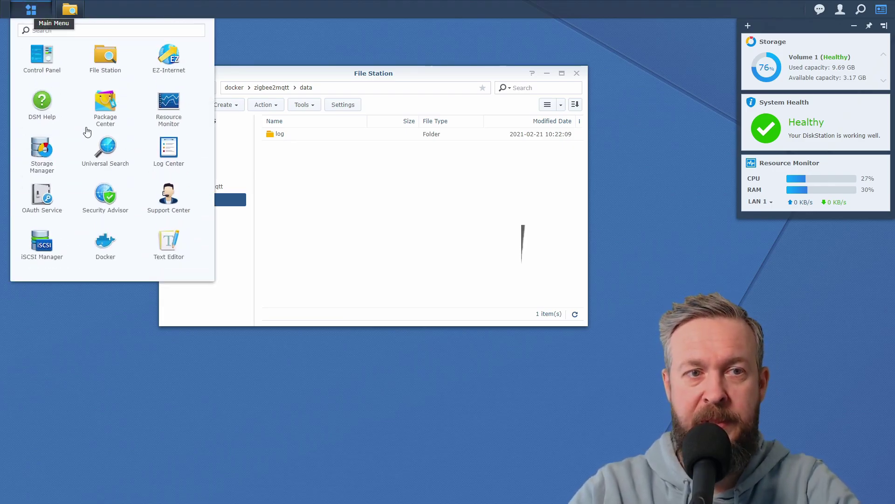
left_click(168, 243)
left_click(279, 176)
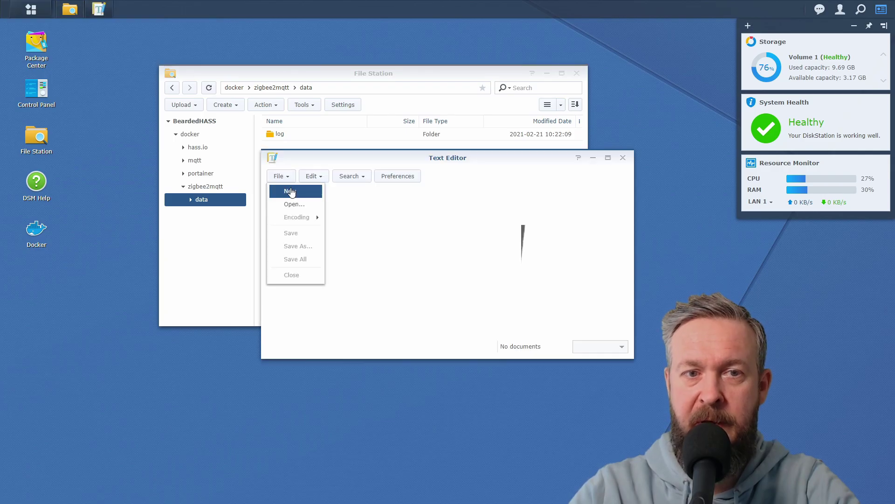
left_click(291, 192)
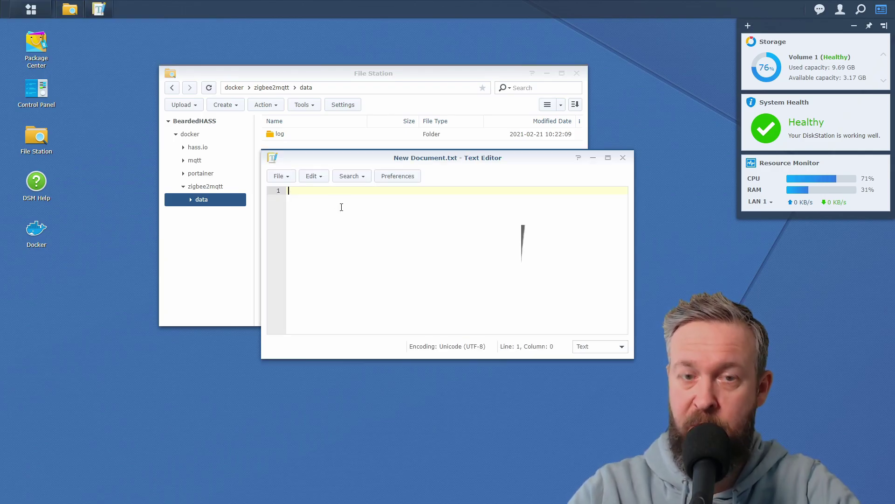
key("ctrl+v")
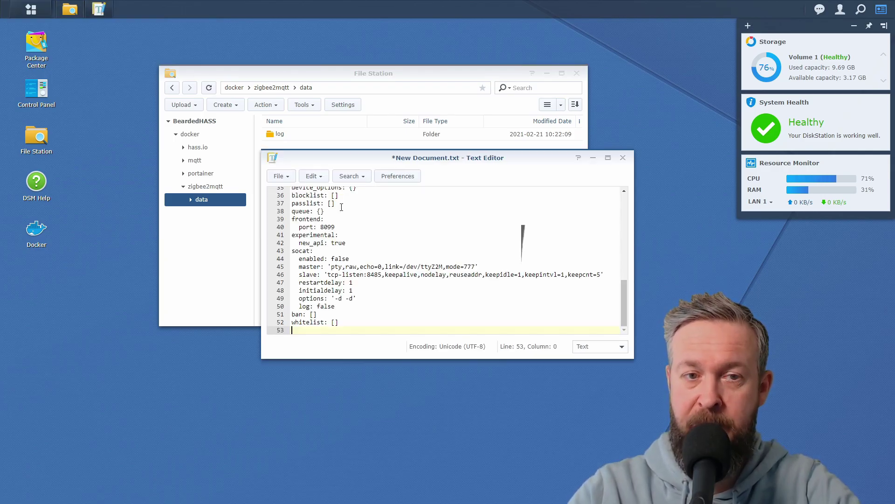
Save the document as configuration.yaml in the docker/zigbee2mqtt/data folder
left_click(278, 176)
left_click(297, 246)
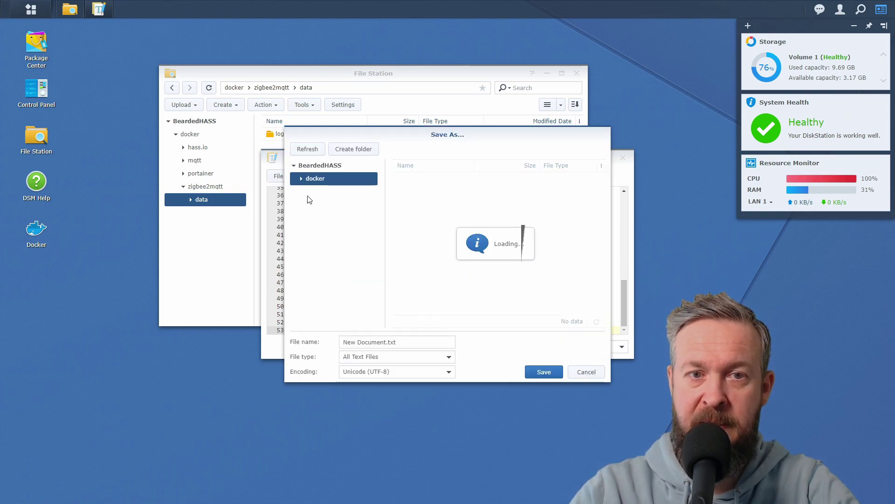
left_click(301, 179)
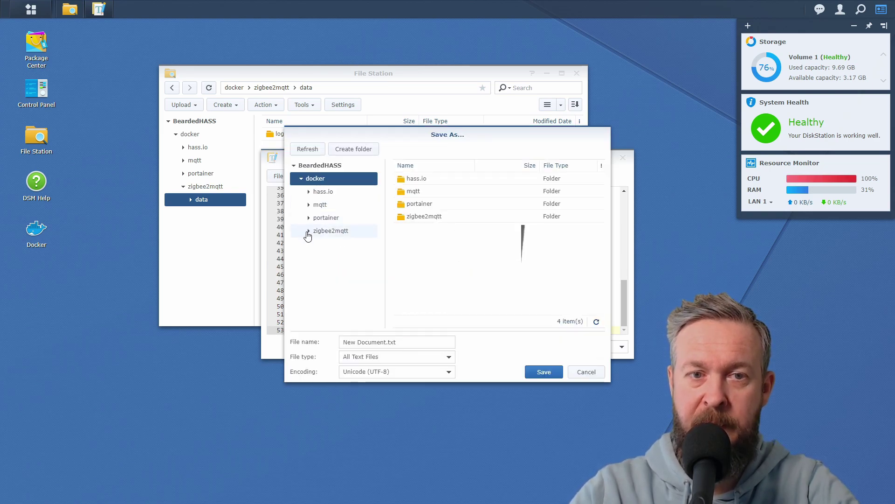
left_click(308, 232)
left_click(327, 244)
left_click(405, 341)
left_click_drag(405, 341, 348, 337)
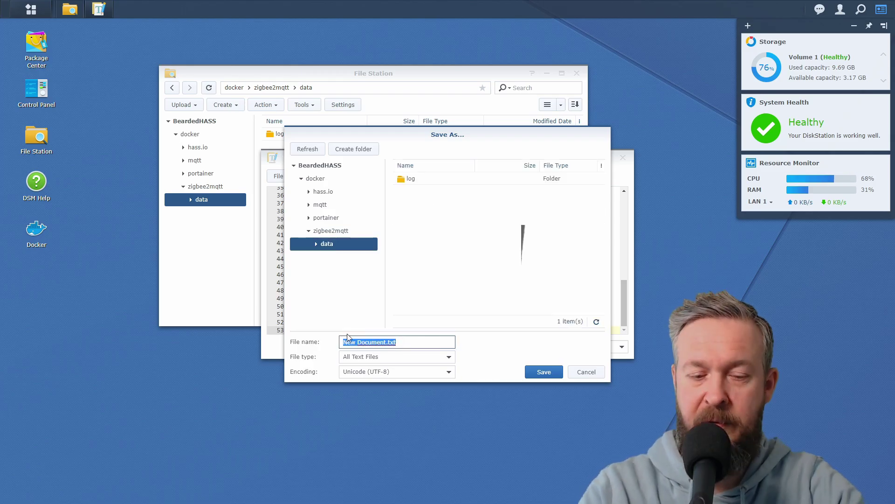
type("configu")
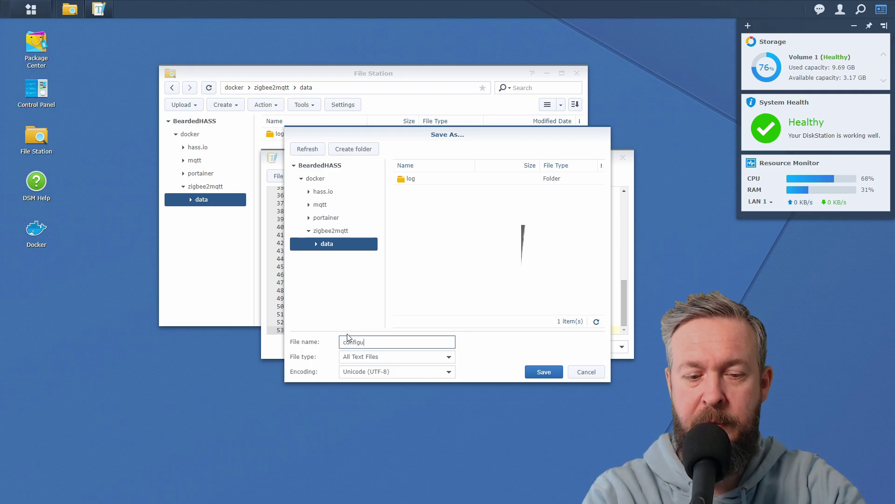
type("ration.yaml")
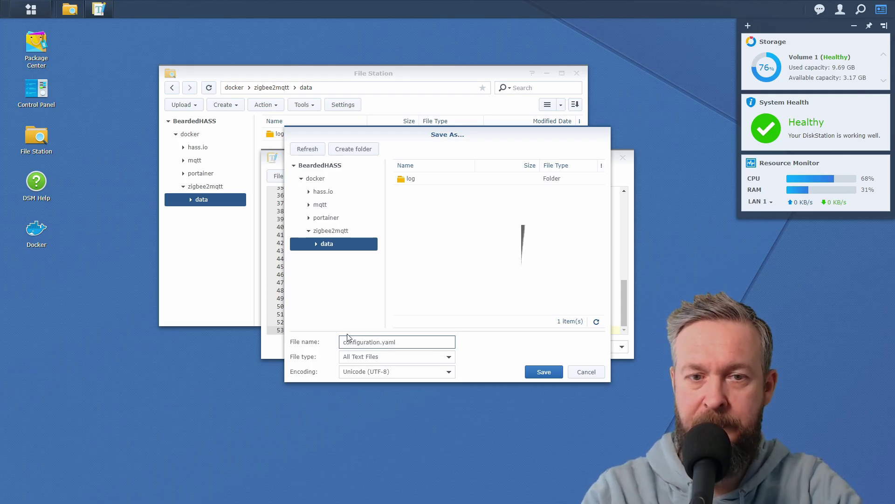
left_click(536, 371)
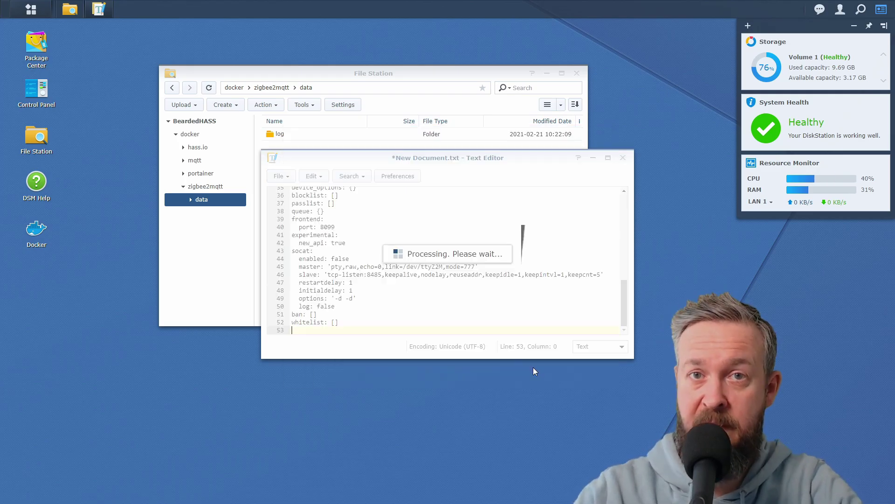
Compare the add-on's files in docker/hass.io/share/zigbee2mqtt with those in docker/zigbee2mqtt/data in a maximized File Station
left_click(222, 236)
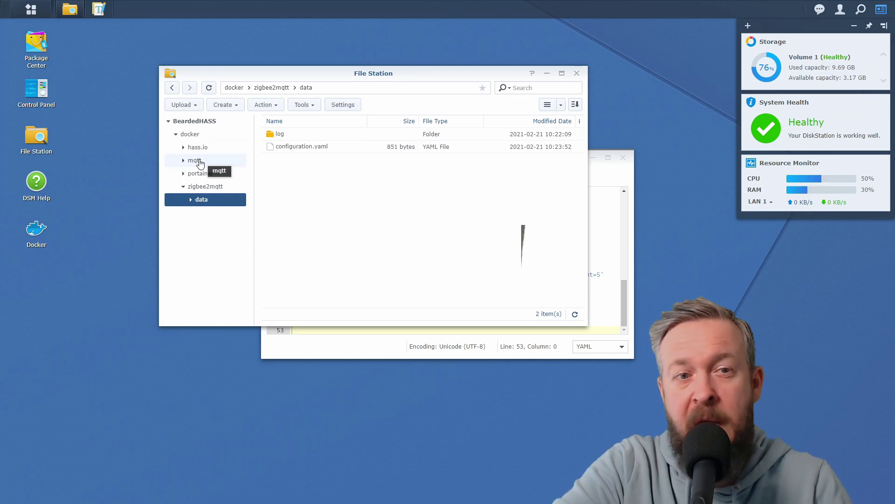
left_click(183, 147)
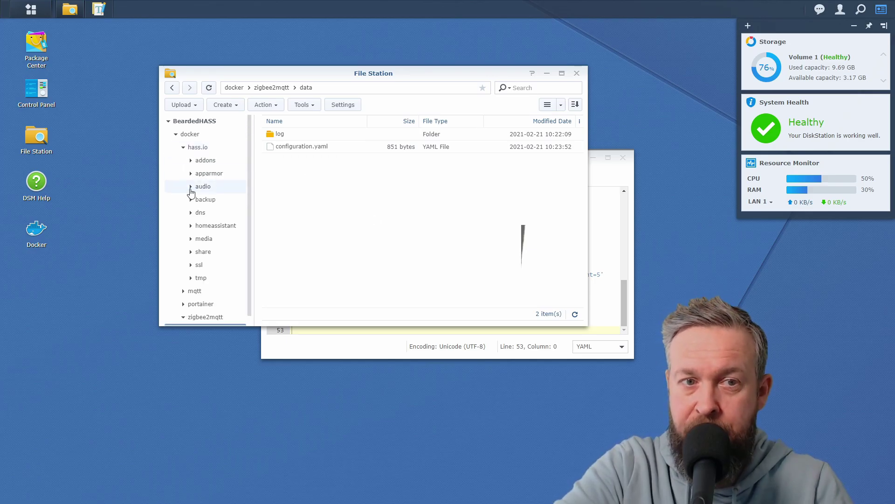
left_click(190, 252)
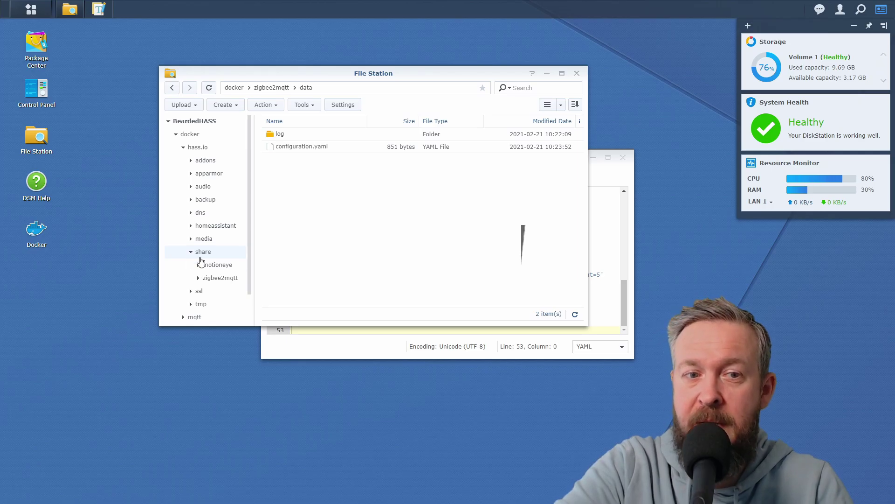
left_click(221, 278)
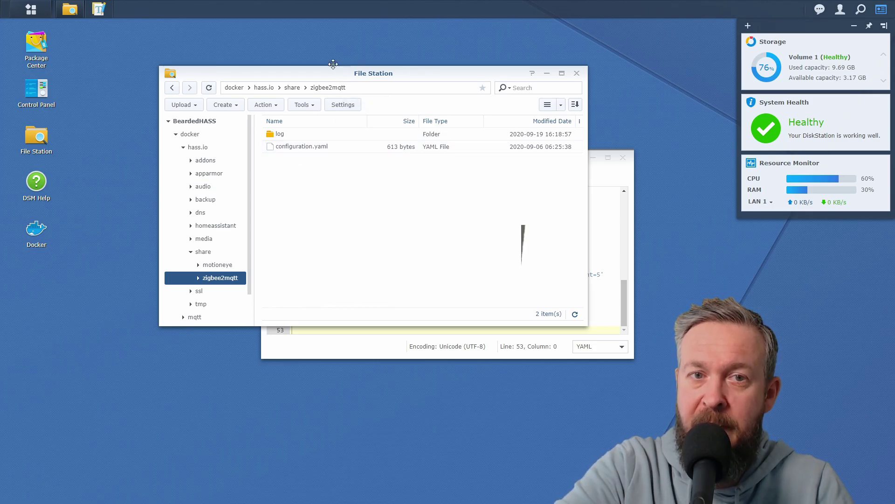
left_click_drag(338, 71, 275, 31)
left_click(497, 32)
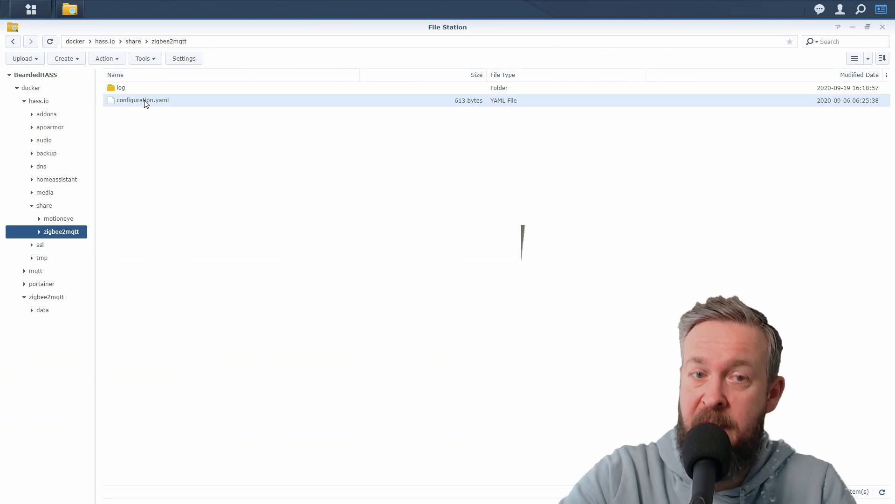
left_click(59, 313)
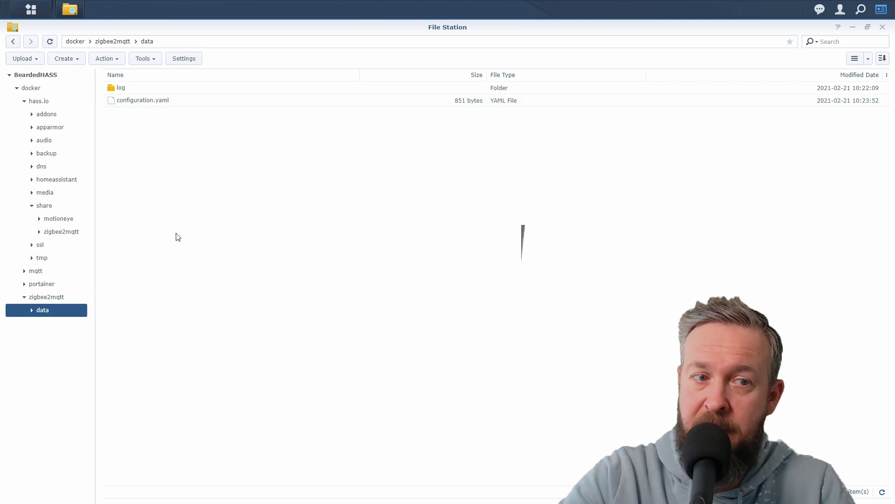
left_click(47, 238)
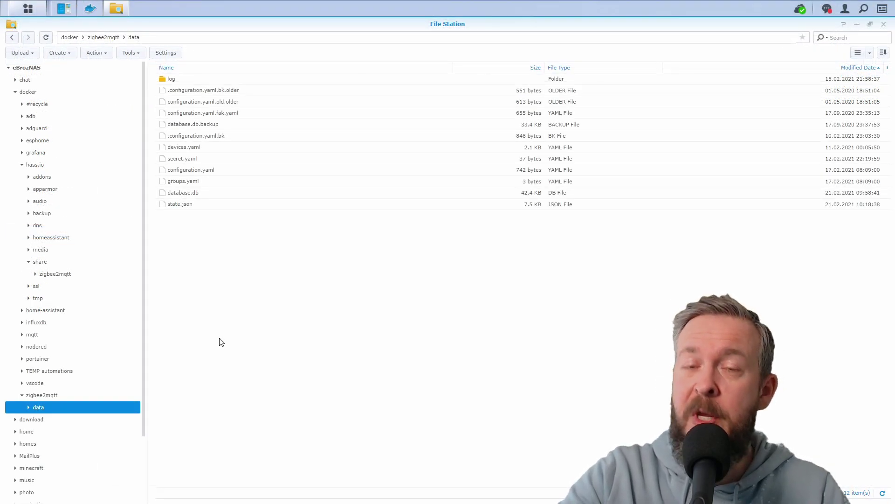
On the eBrozNAS system, mark the database, state.json, devices.yaml, secret.yaml and groups.yaml files in hass.io/share/zigbee2mqtt, and view the zigbee2mqtt data folder
left_click(58, 264)
left_click(66, 275)
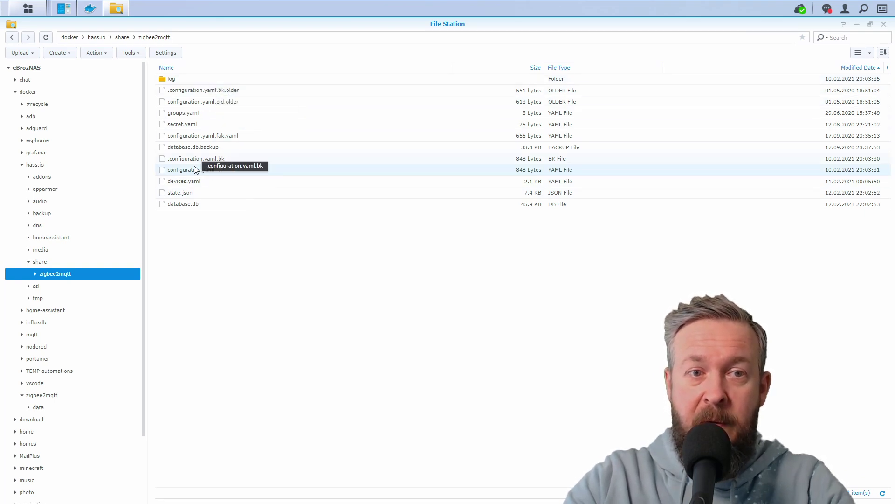
left_click(188, 208)
left_click(187, 191, "ctrl")
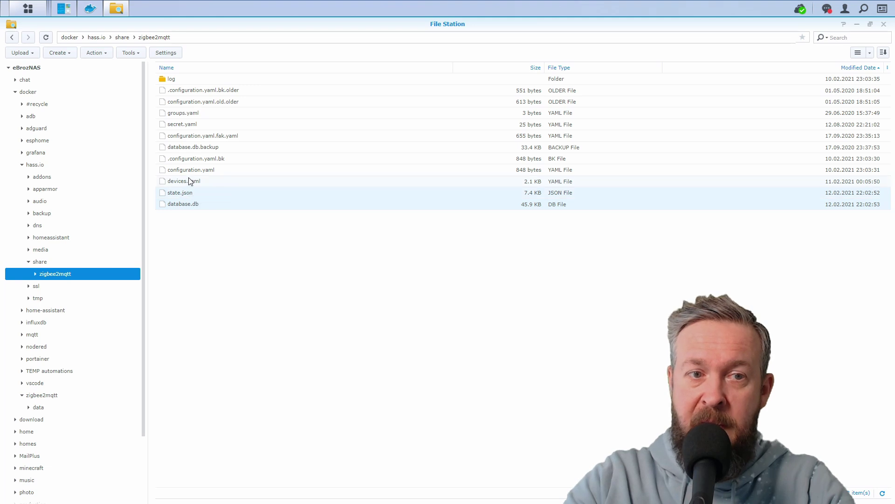
left_click(192, 183, "ctrl")
left_click(190, 124, "ctrl")
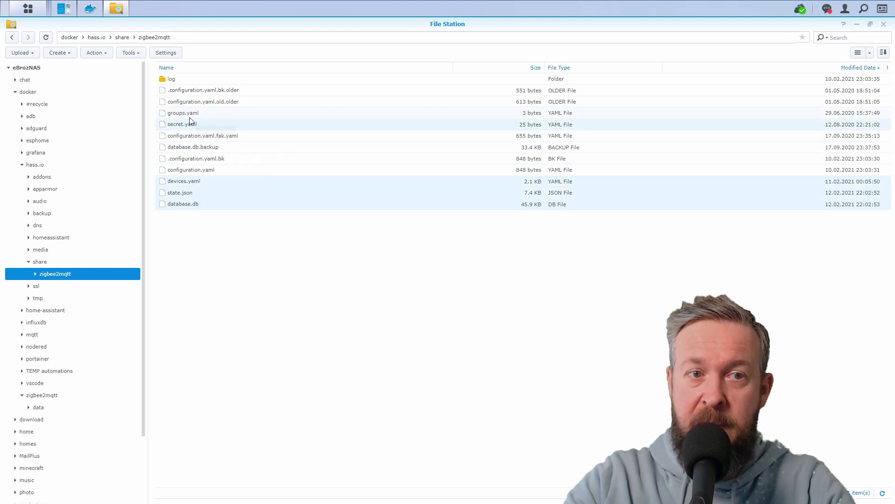
left_click(191, 114, "ctrl")
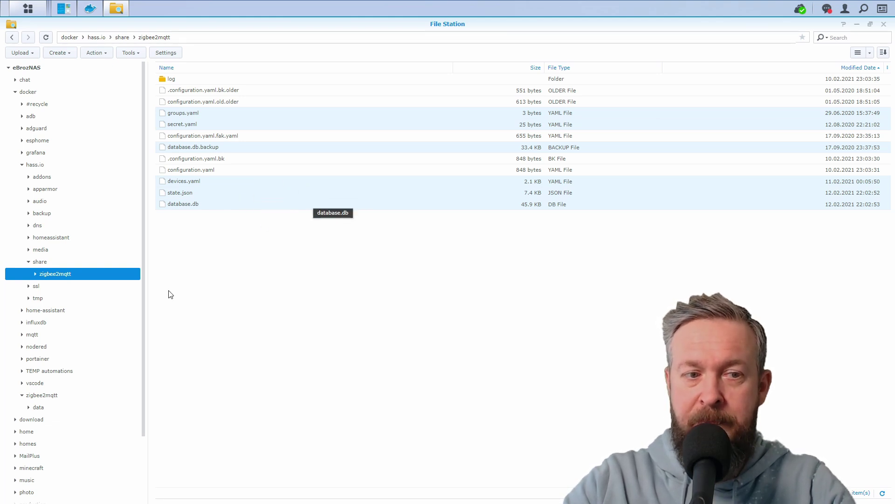
left_click(38, 408)
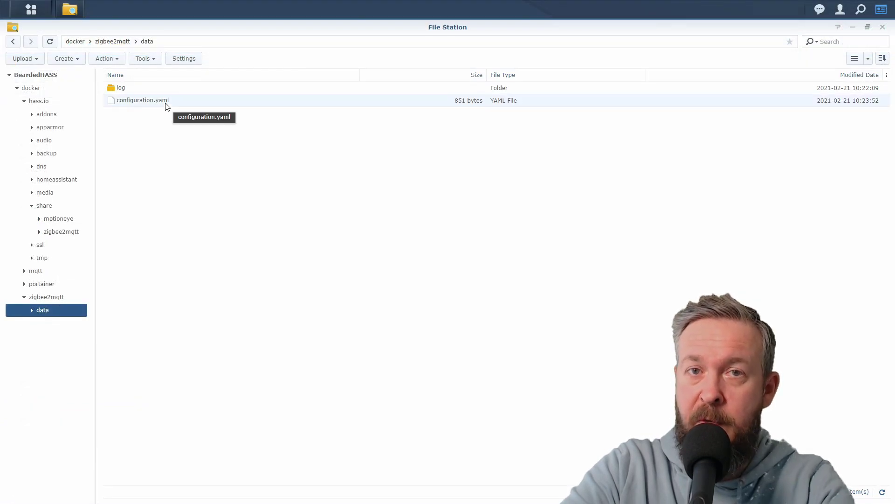
Open configuration.yaml from BeardedHASS's zigbee2mqtt data folder and set the MQTT server address to mqtt://192.168.1.201
double_click(167, 106)
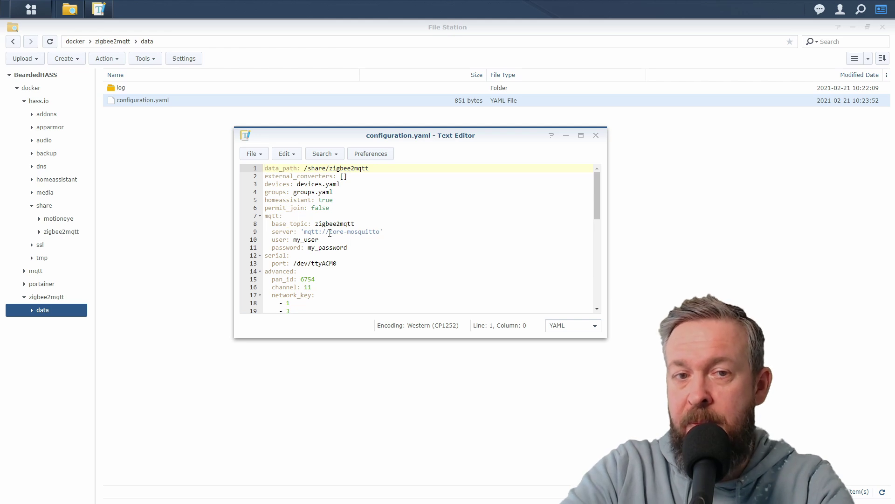
left_click_drag(329, 232, 380, 231)
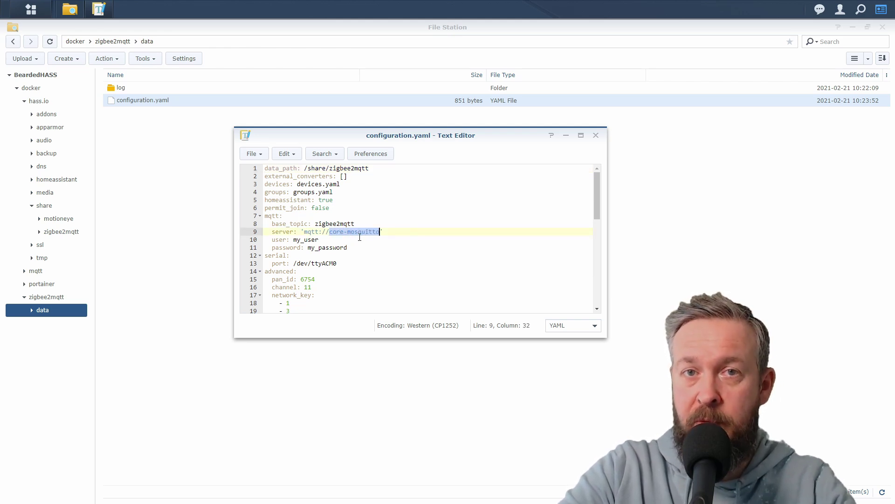
type("192.1")
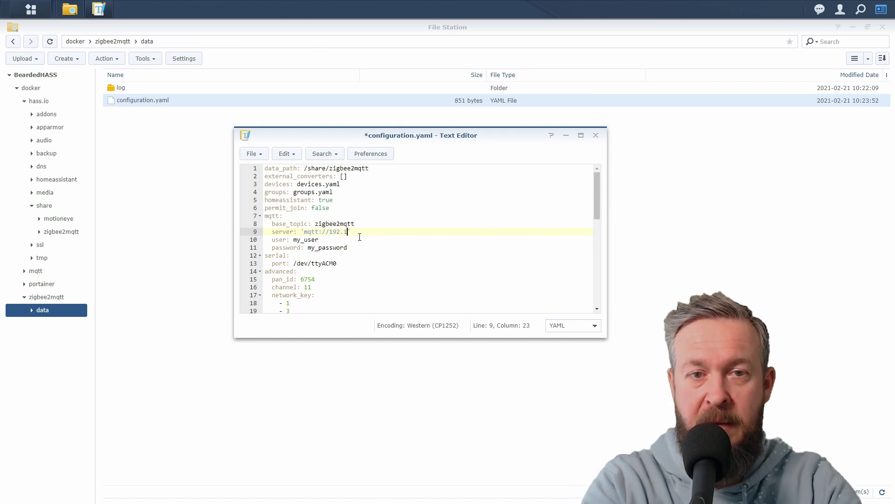
type("68.1.20")
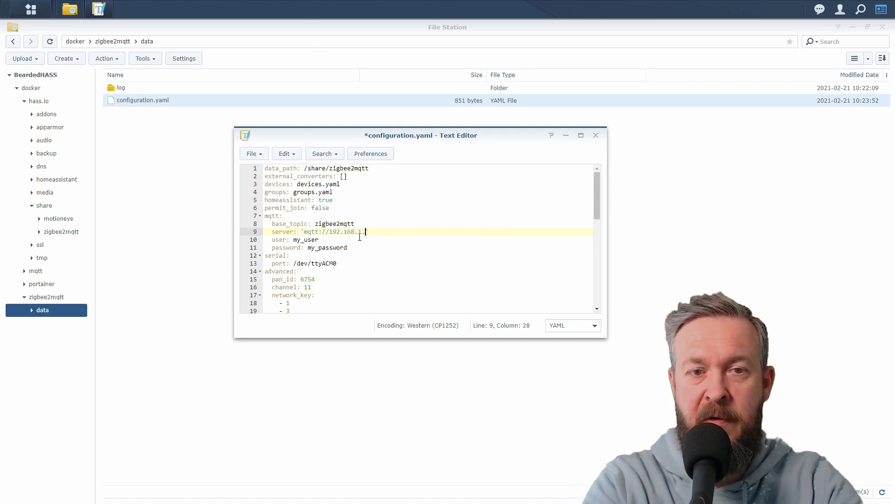
type("1")
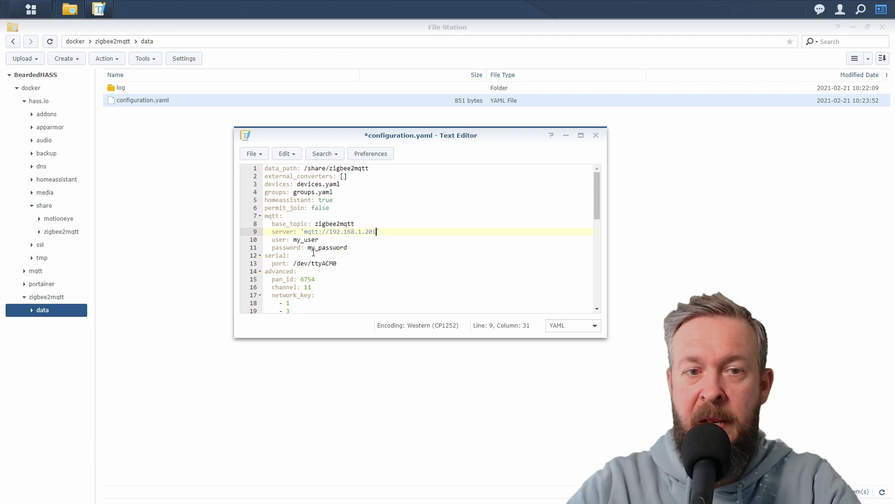
Enter the MQTT username and password in the mqtt section of configuration.yaml and save the file
double_click(307, 239)
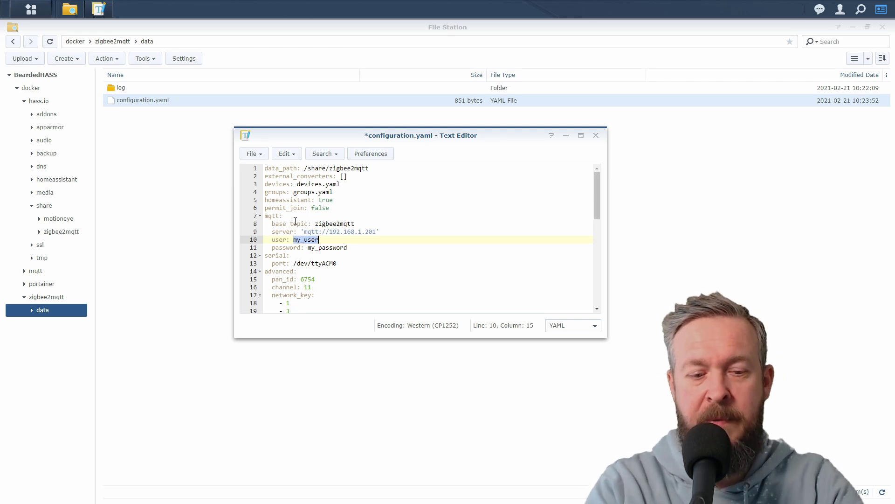
type("username")
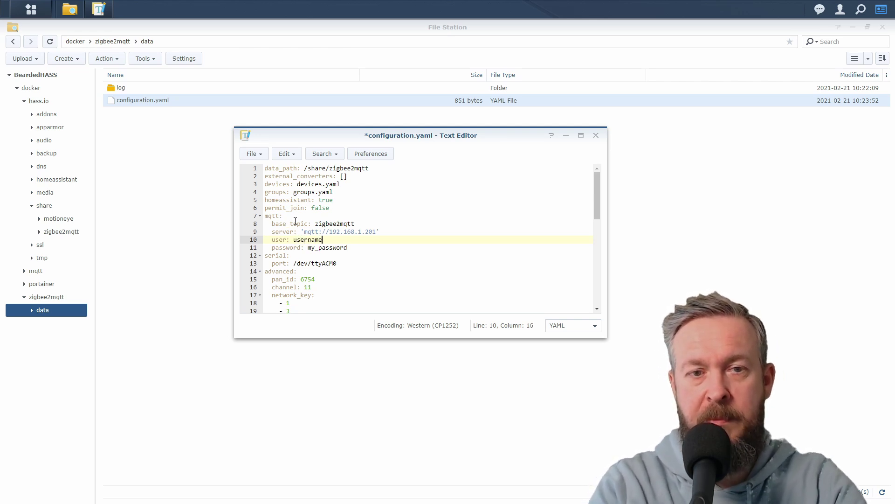
key("Down")
key("shift+End")
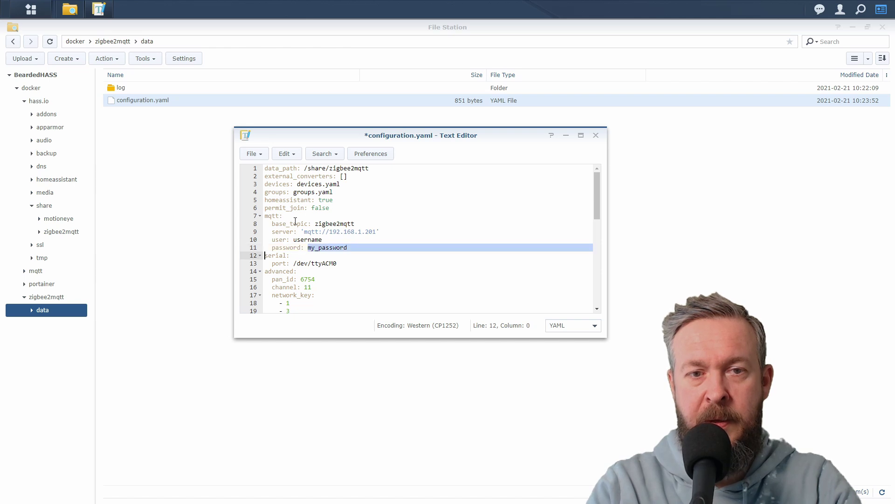
type("password")
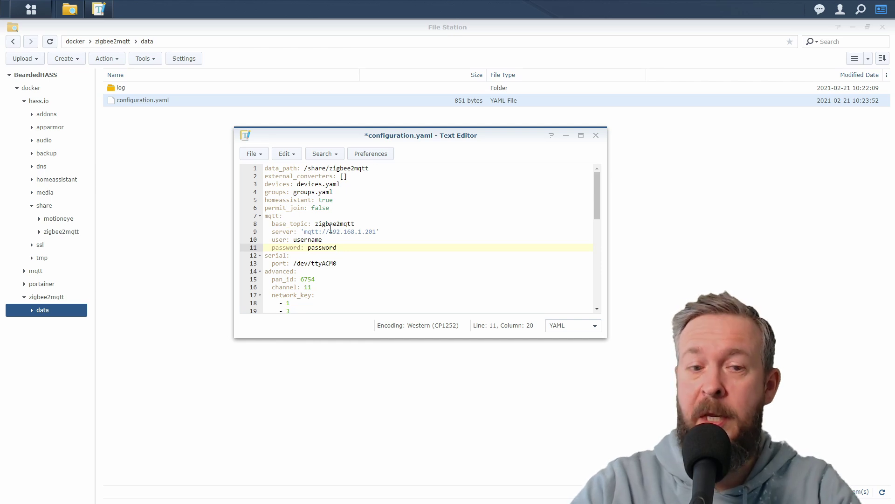
key("ctrl+s")
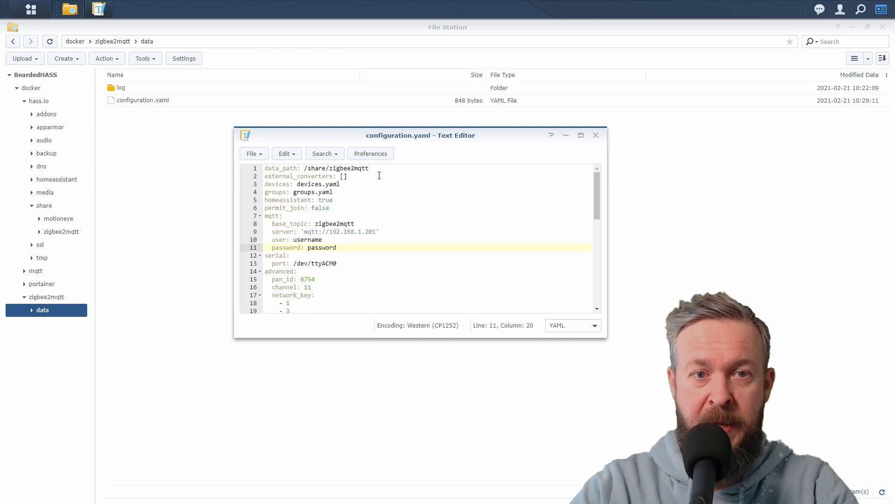
Delete the data_path and external_converters lines from configuration.yaml, save the file and close the editor
left_click_drag(368, 178, 254, 168)
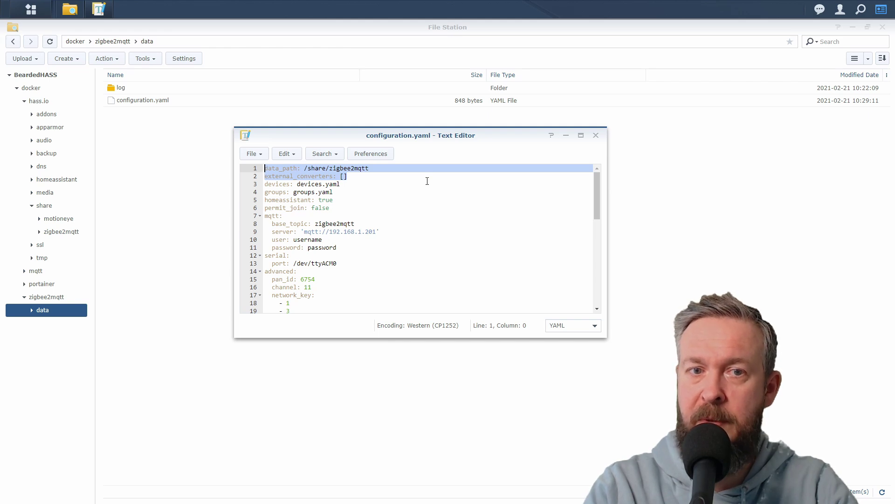
key("Delete")
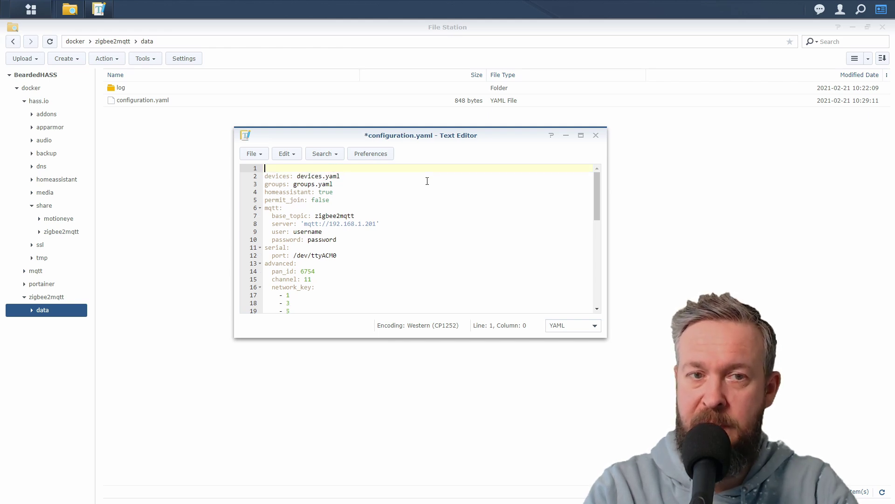
key("Delete")
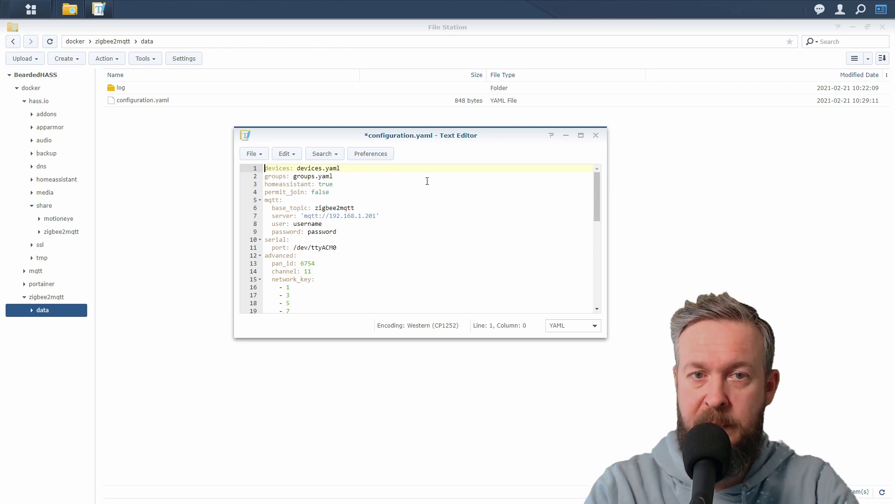
key("ctrl+s")
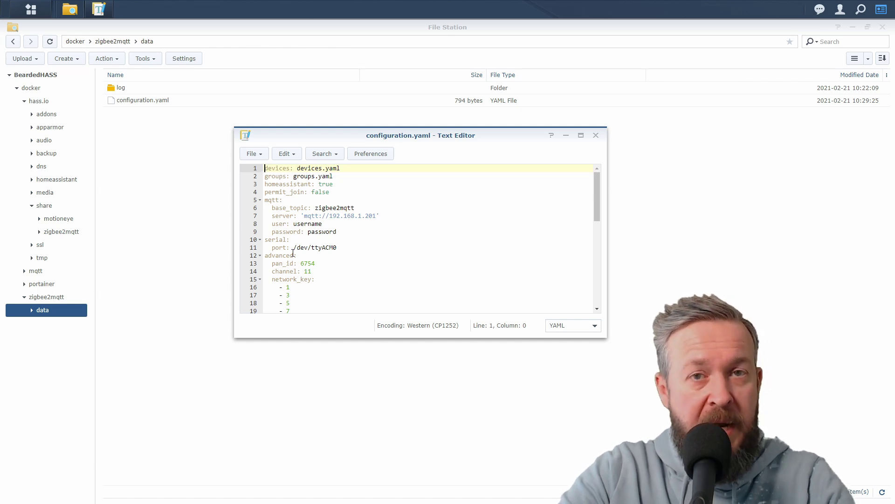
left_click(596, 135)
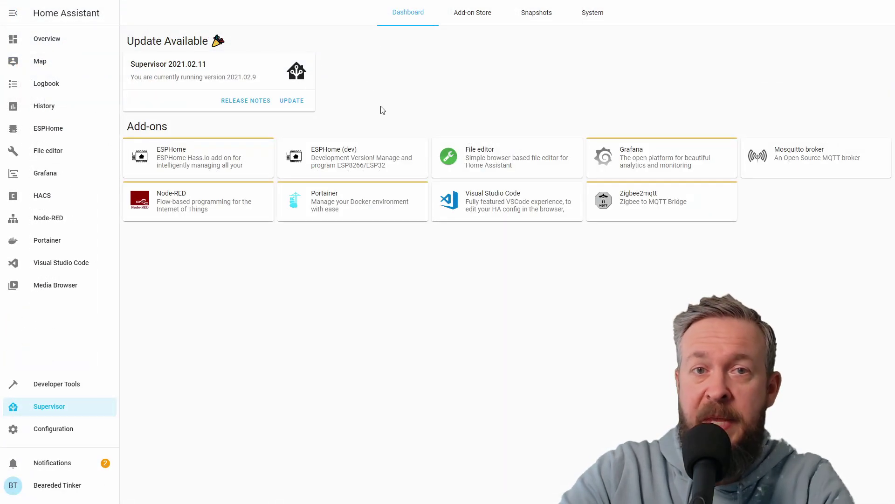
Copy everything from docker/hass.io/homeassistant/esphome into docker/home-assistant/esphome and close File Station
left_click(175, 162)
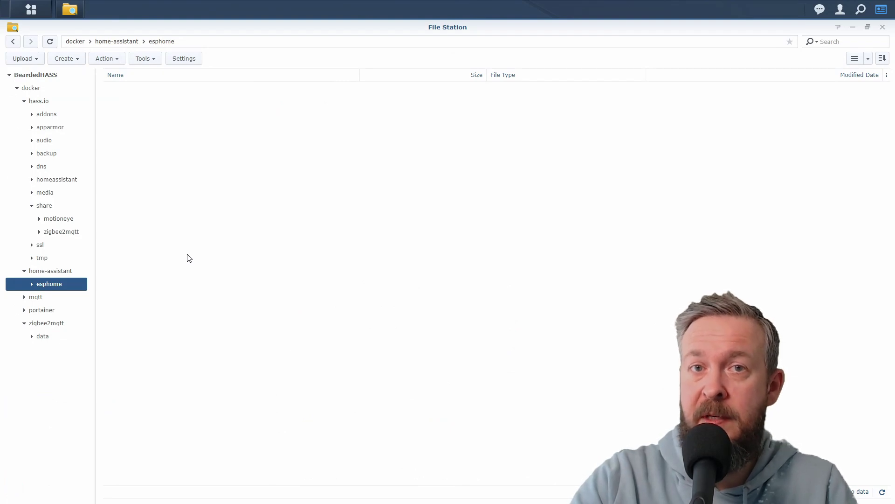
left_click(60, 273)
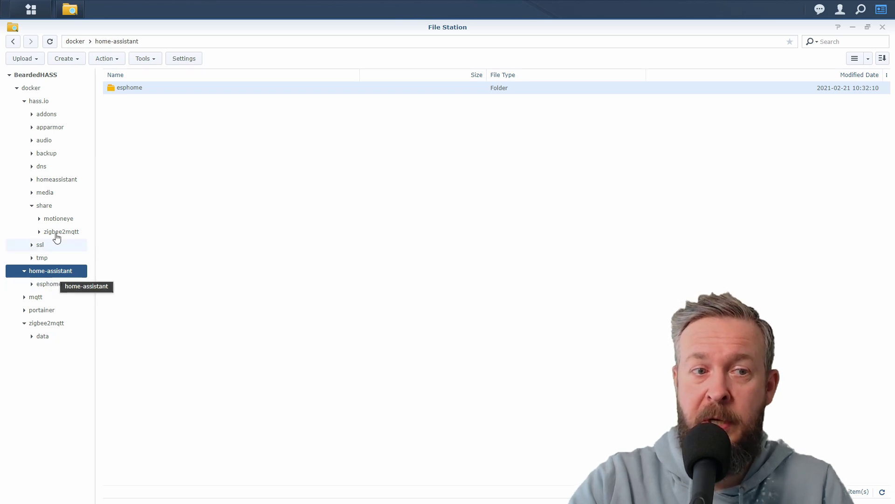
left_click(58, 181)
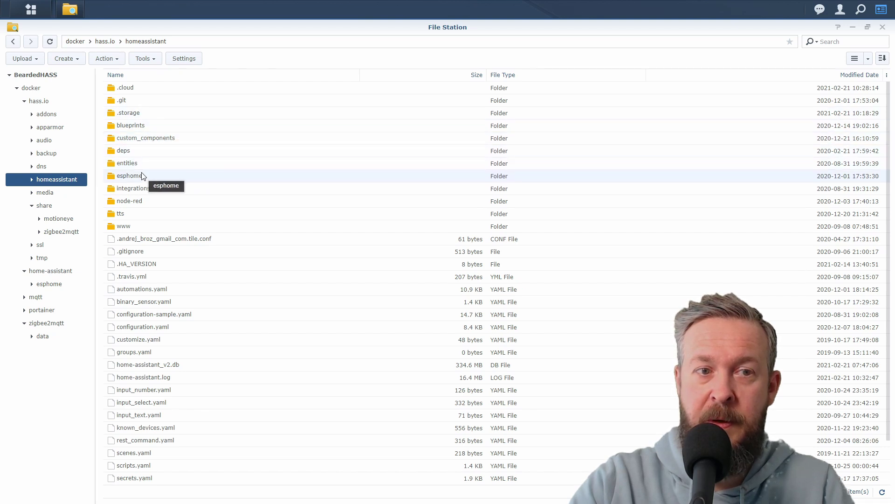
double_click(142, 176)
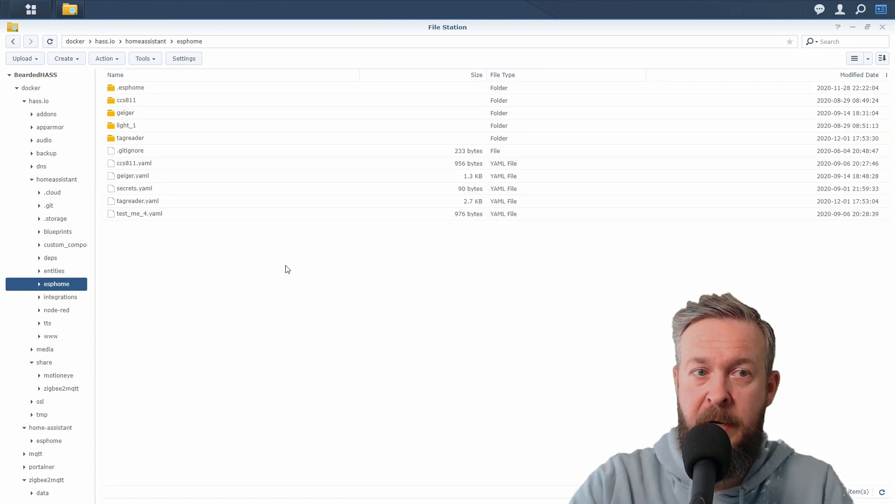
key("ctrl+a")
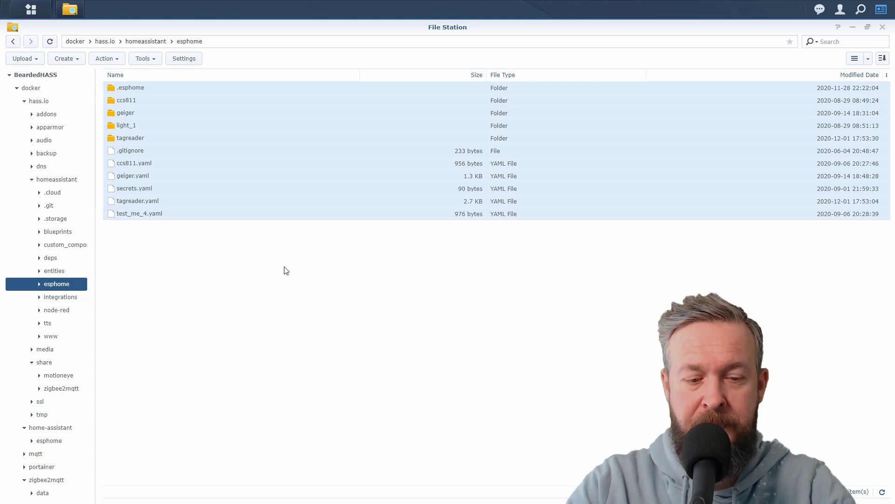
left_click(49, 440)
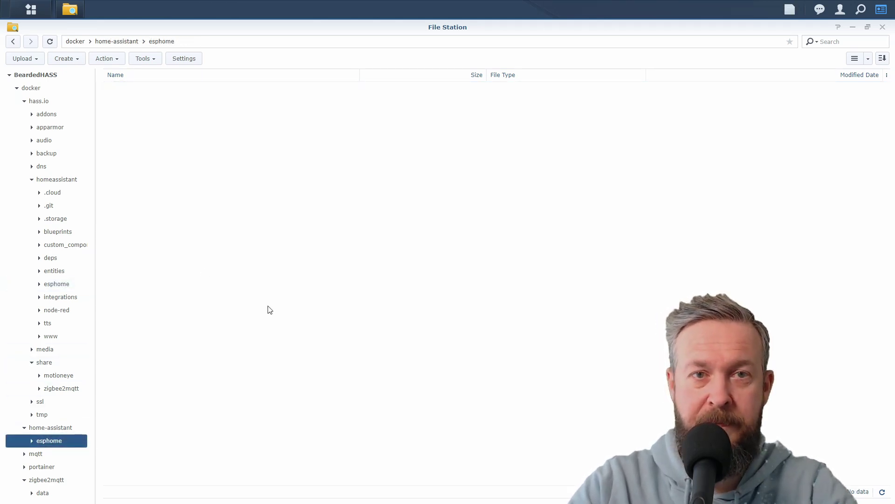
key("ctrl+v")
key("Return")
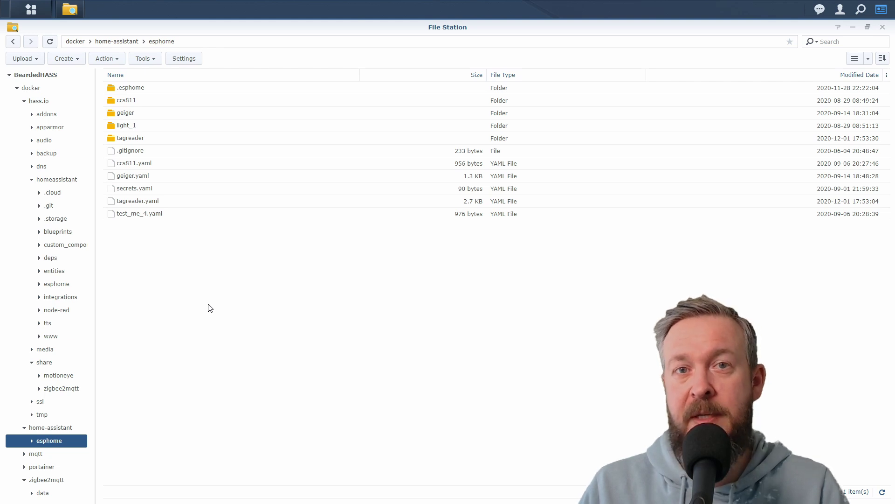
left_click(882, 27)
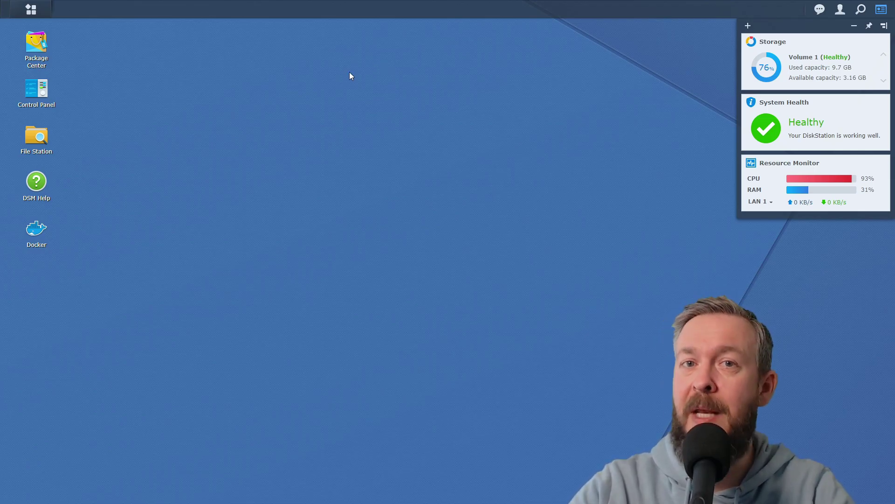
Stop the installed Hass.io package in Package Center and close Package Center
left_click(41, 55)
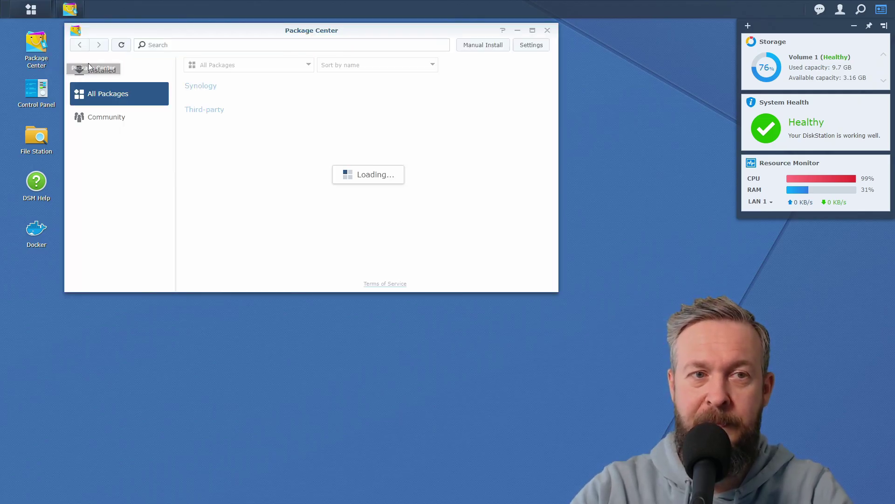
left_click(102, 72)
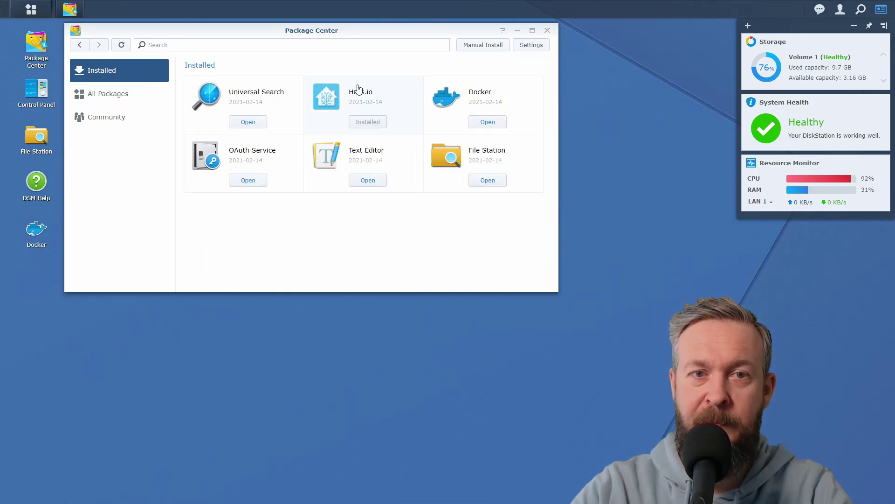
left_click(370, 95)
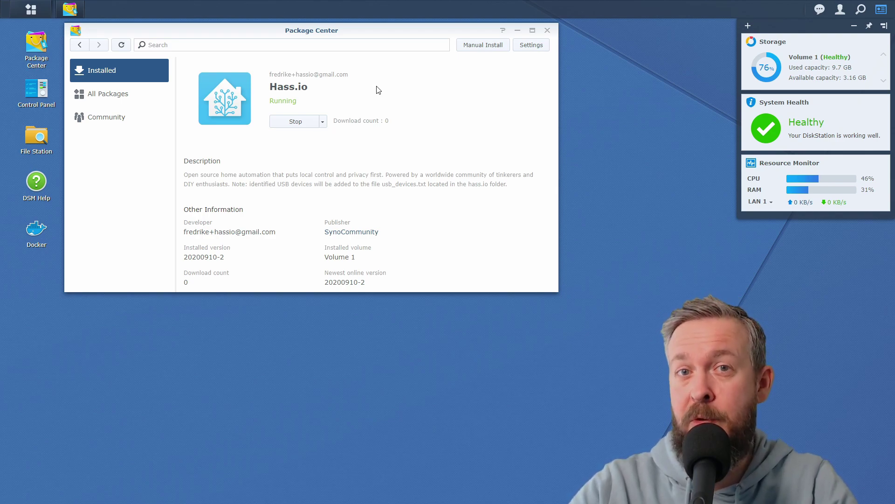
left_click(292, 122)
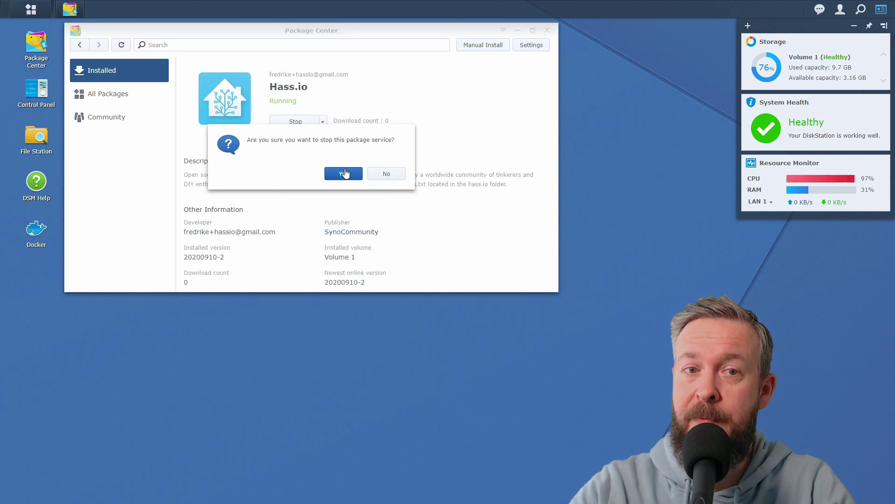
left_click(343, 172)
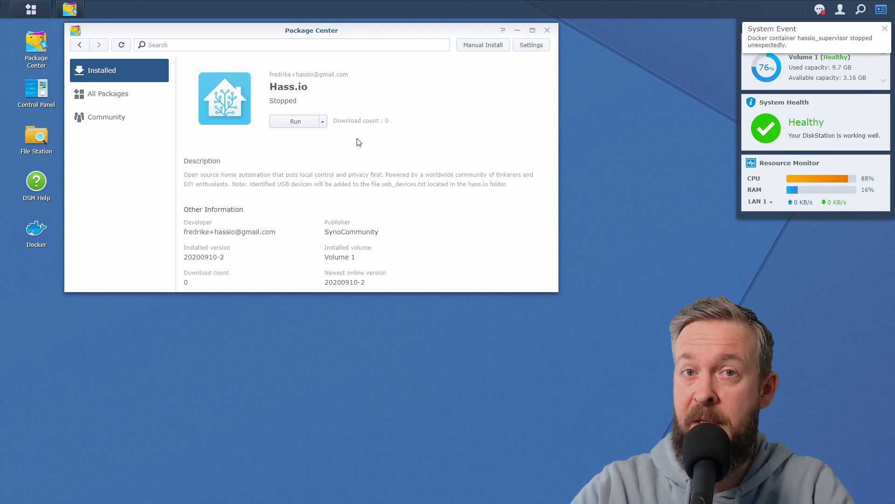
left_click(547, 30)
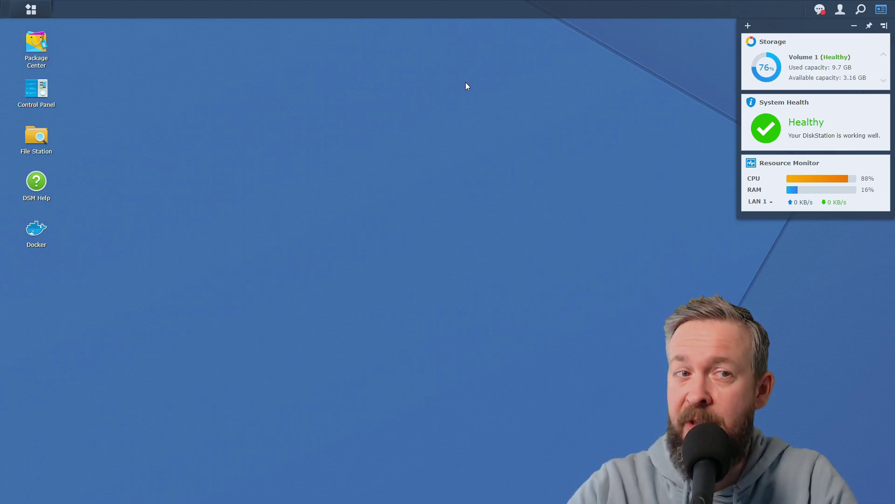
In a maximized Docker window, stop the nodered, portainer, vscode and core_configurator add-on containers
left_click(37, 228)
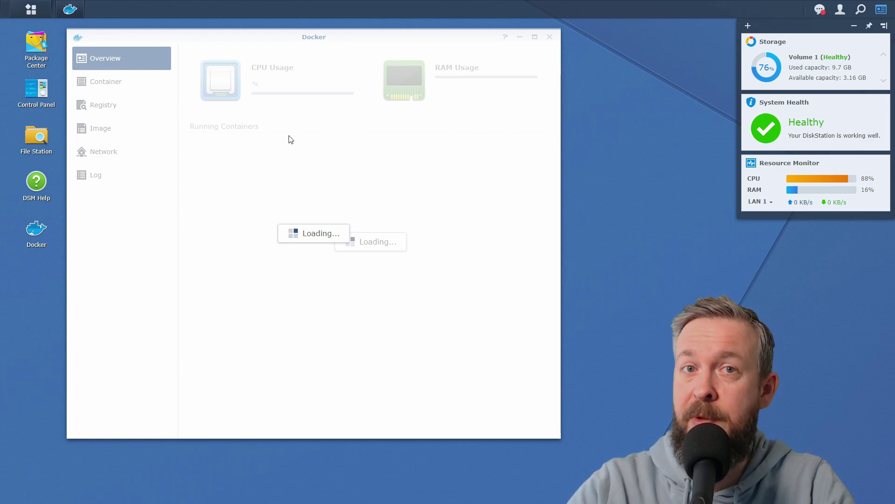
left_click(121, 86)
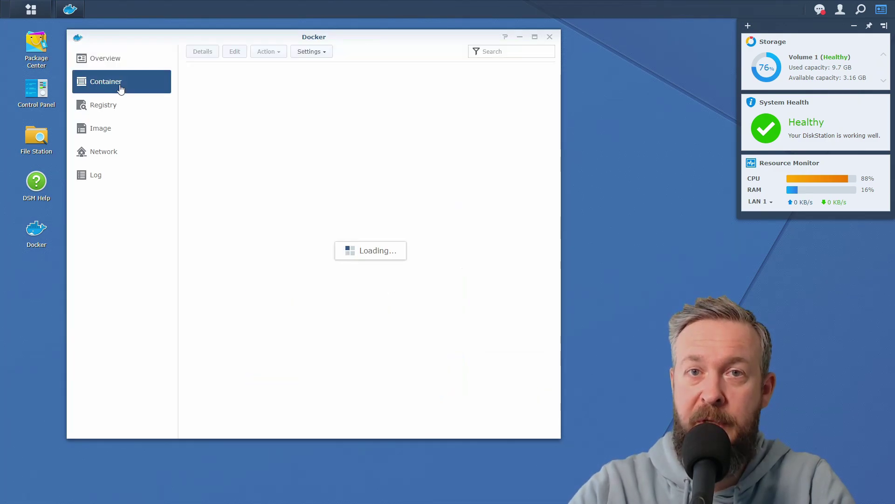
double_click(519, 40)
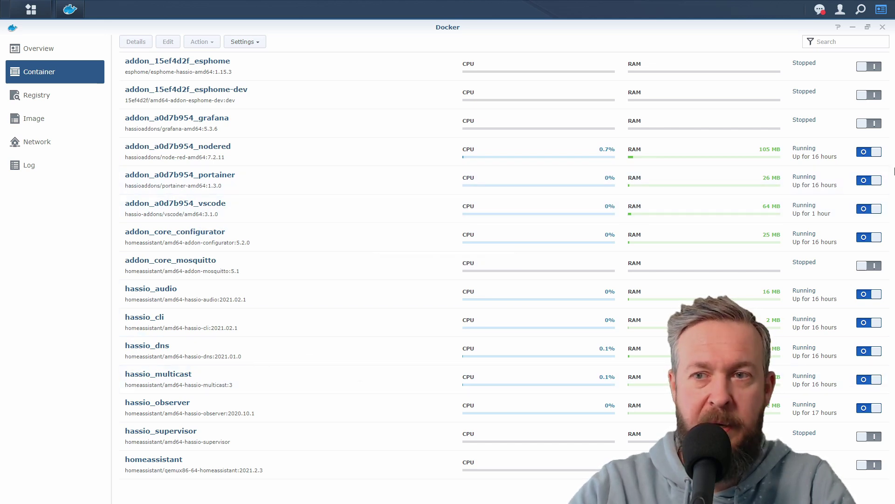
left_click(862, 152)
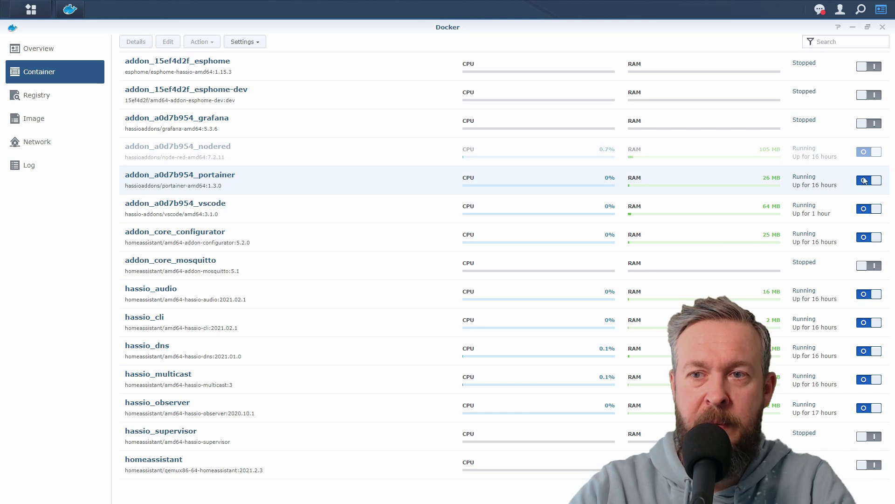
left_click(866, 180)
left_click(870, 209)
left_click(870, 238)
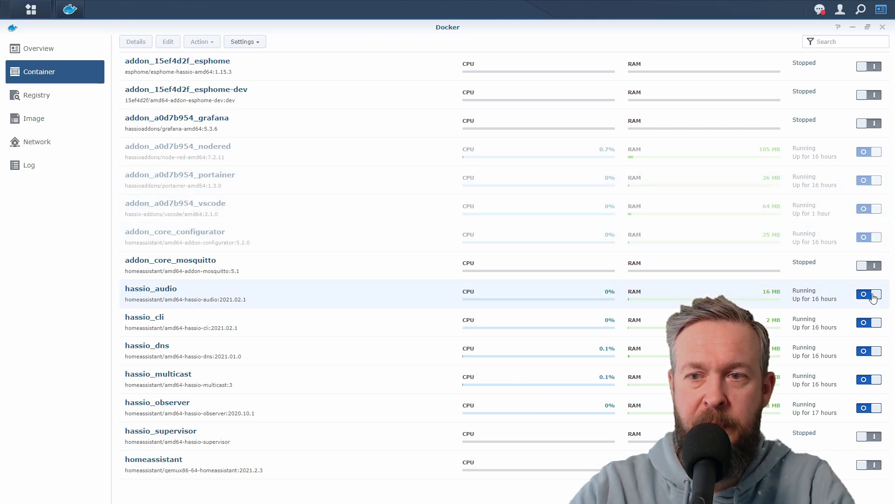
Stop the hassio_audio, hassio_cli, hassio_dns, hassio_multicast and hassio_observer containers and close Docker
left_click(870, 295)
left_click(866, 323)
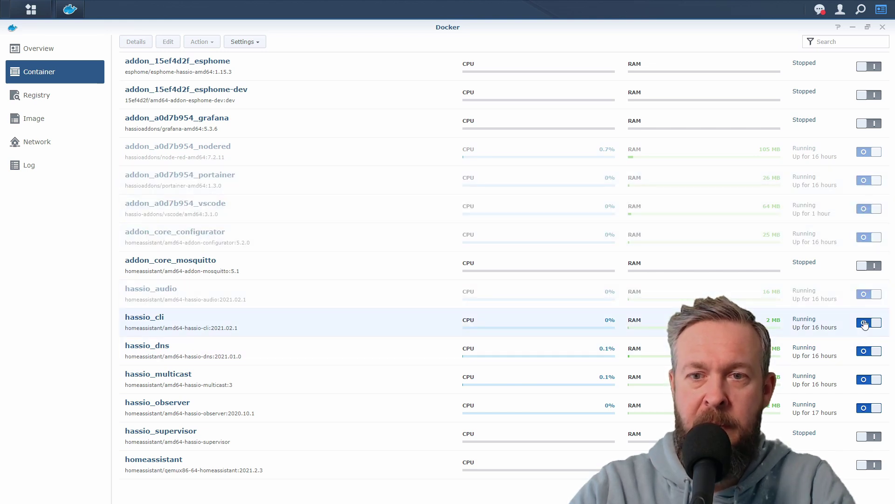
left_click(865, 351)
left_click(865, 380)
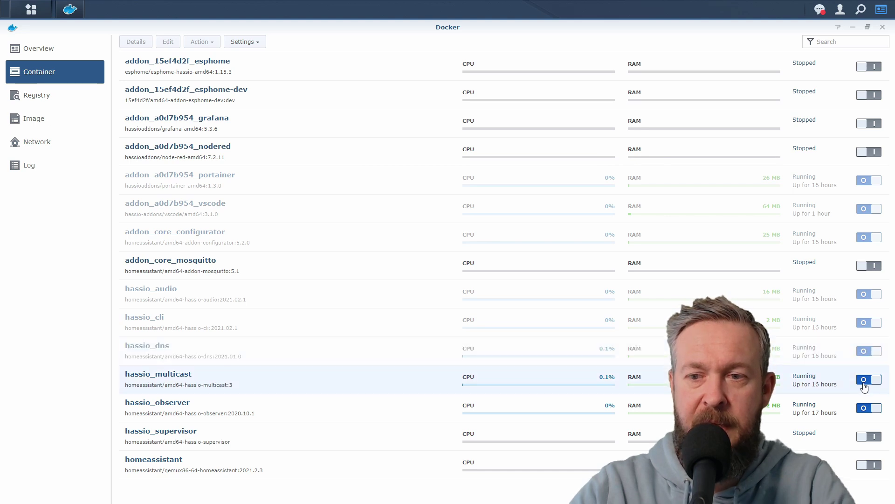
left_click(864, 407)
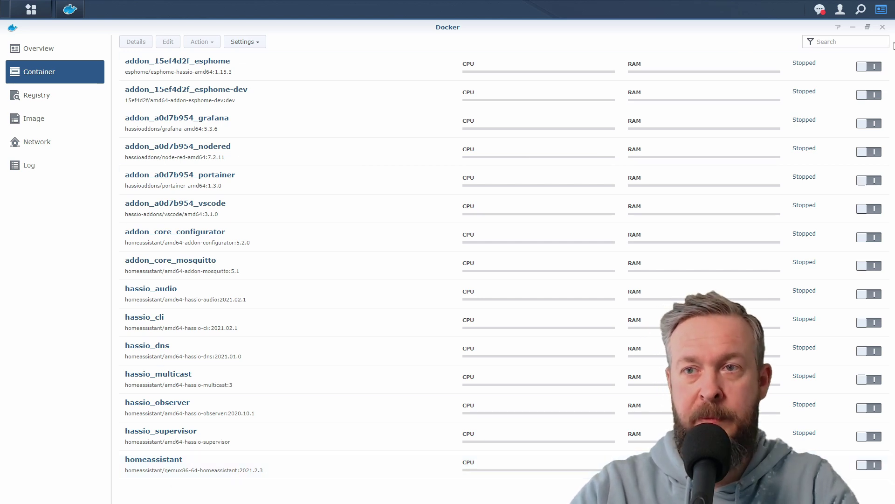
left_click(882, 27)
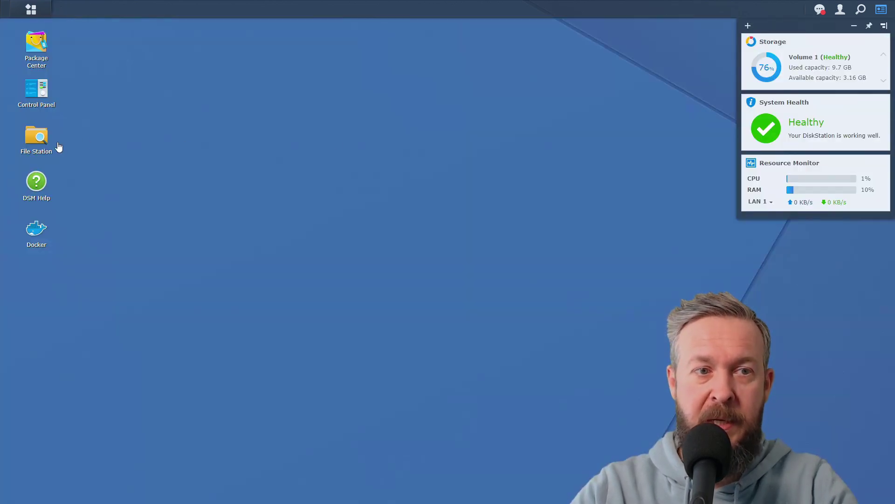
Open docker/hass.io/homeassistant in a maximized File Station window and look into its .storage folder
left_click(42, 145)
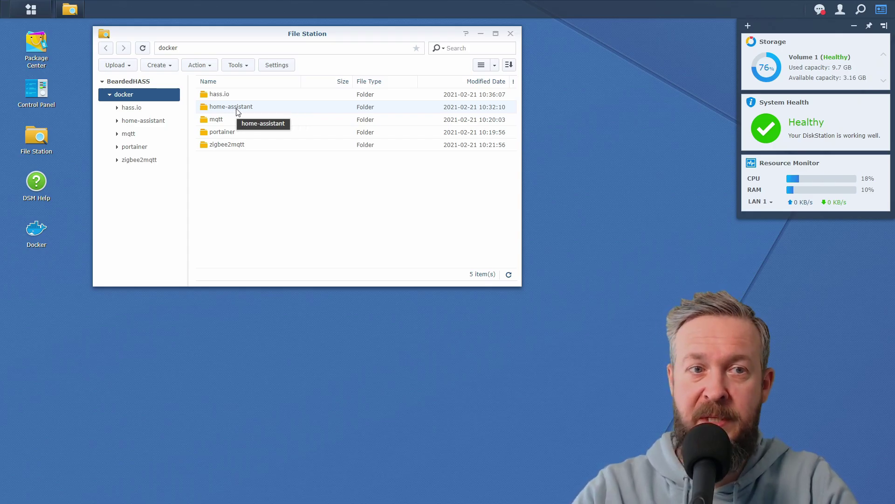
left_click(117, 107)
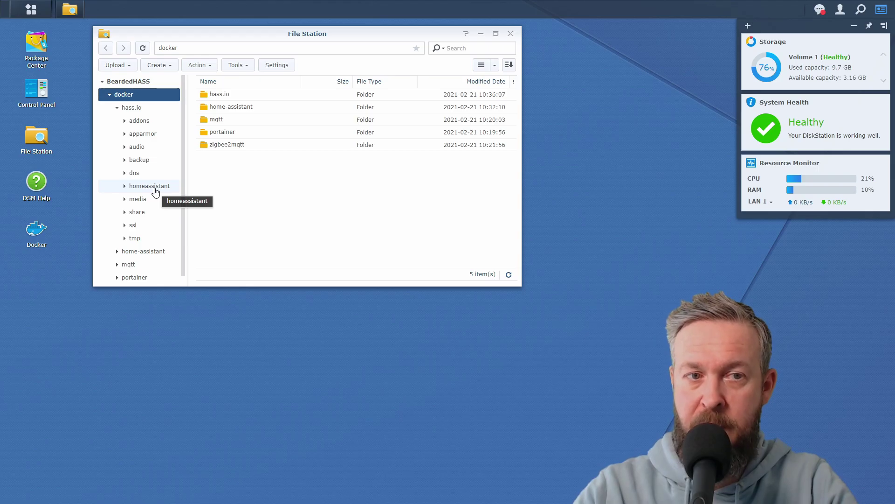
left_click(146, 252)
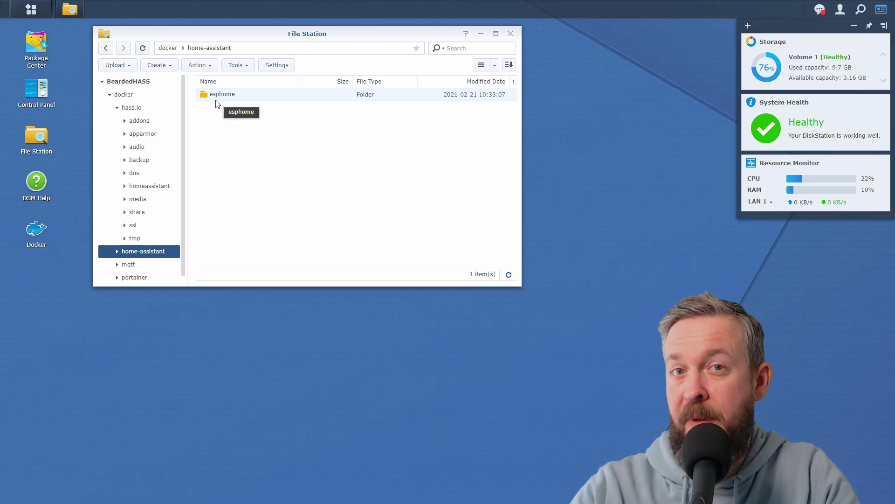
left_click(138, 187)
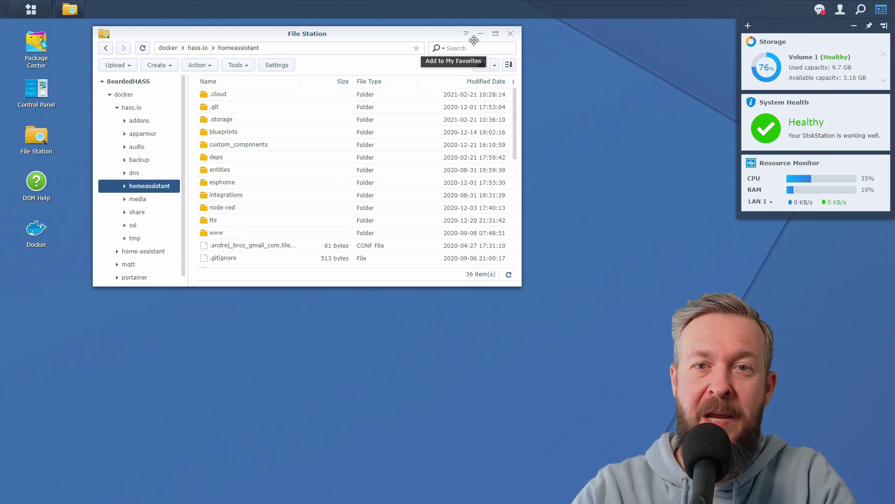
double_click(490, 35)
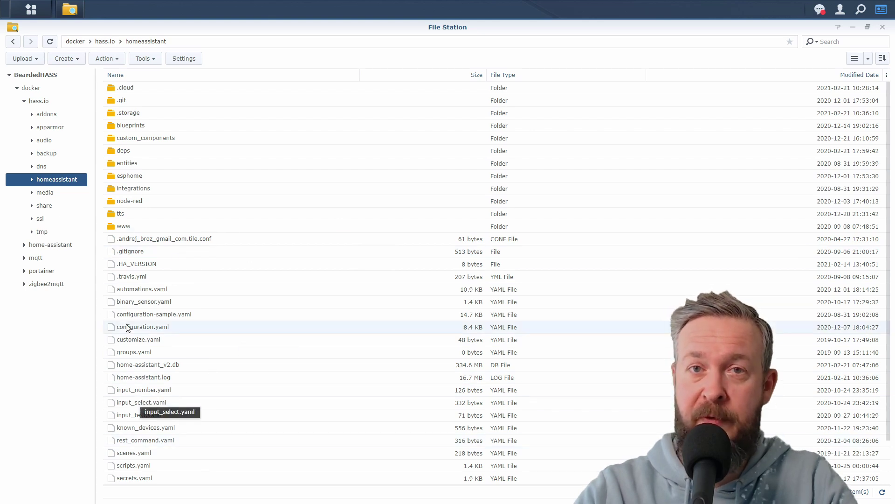
double_click(137, 116)
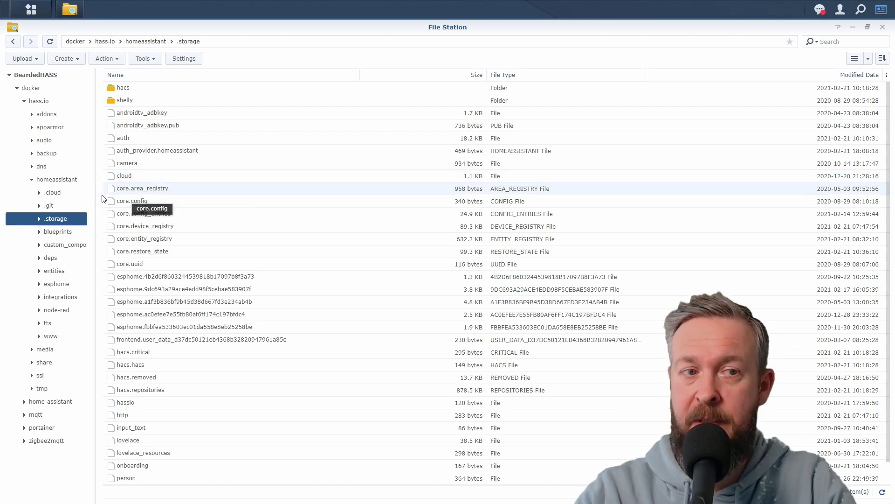
Copy everything from docker/hass.io/homeassistant into docker/home-assistant, skipping files that already exist there
left_click(58, 179)
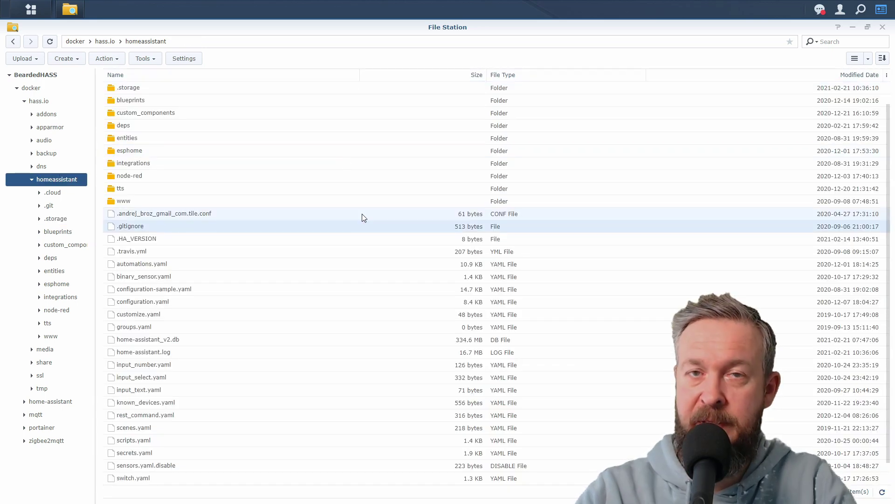
key("ctrl+a")
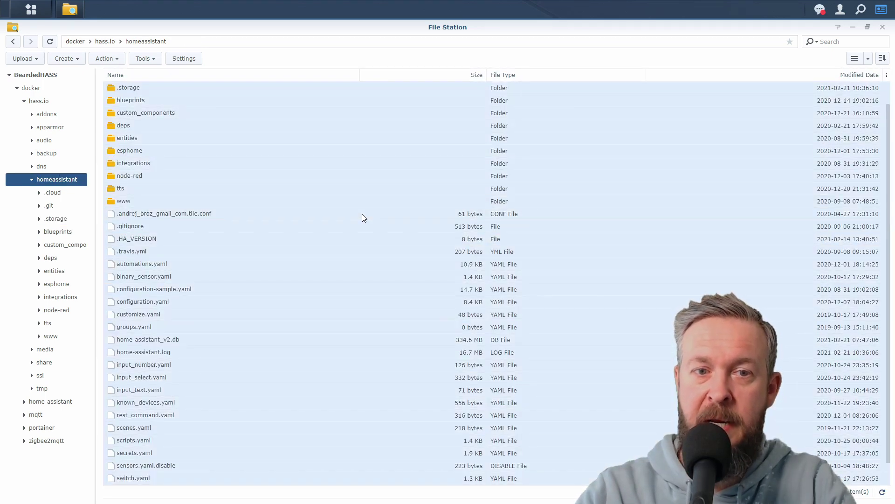
right_click(362, 214)
left_click(404, 310)
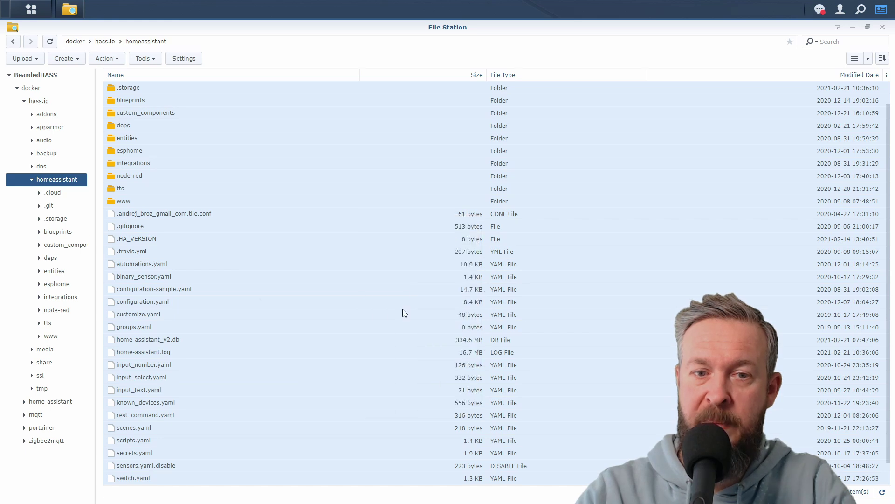
left_click(51, 401)
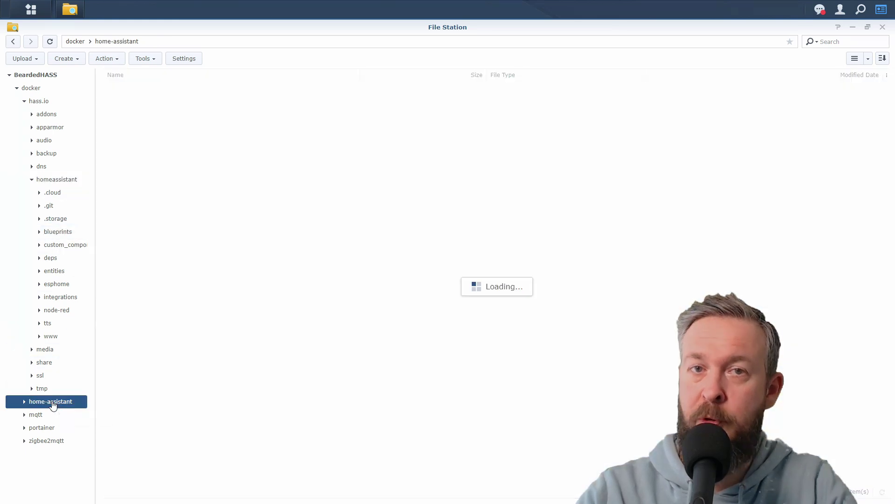
right_click(293, 228)
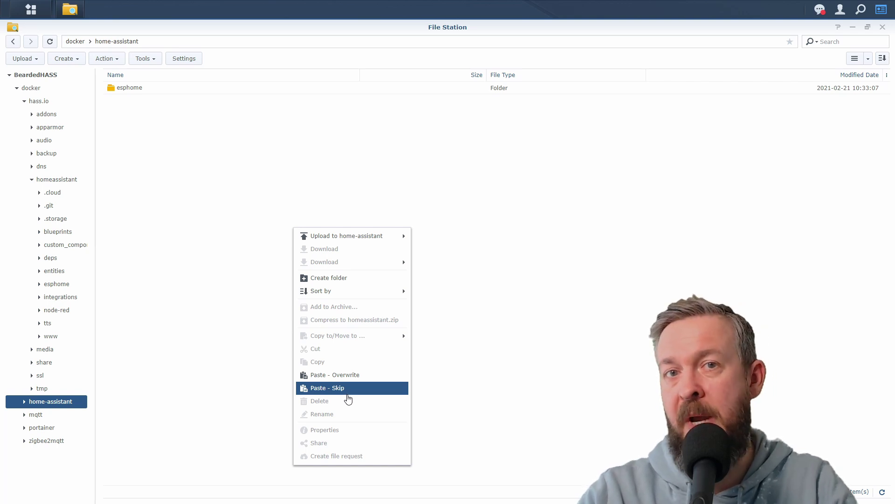
left_click(348, 398)
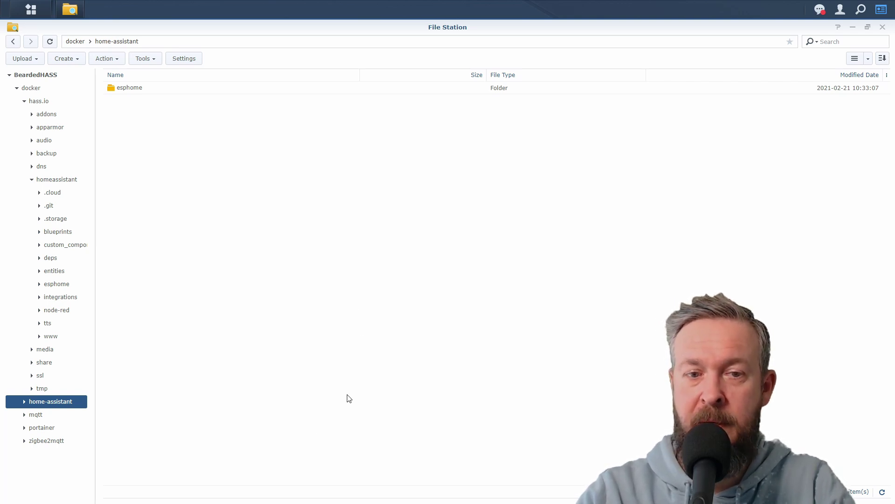